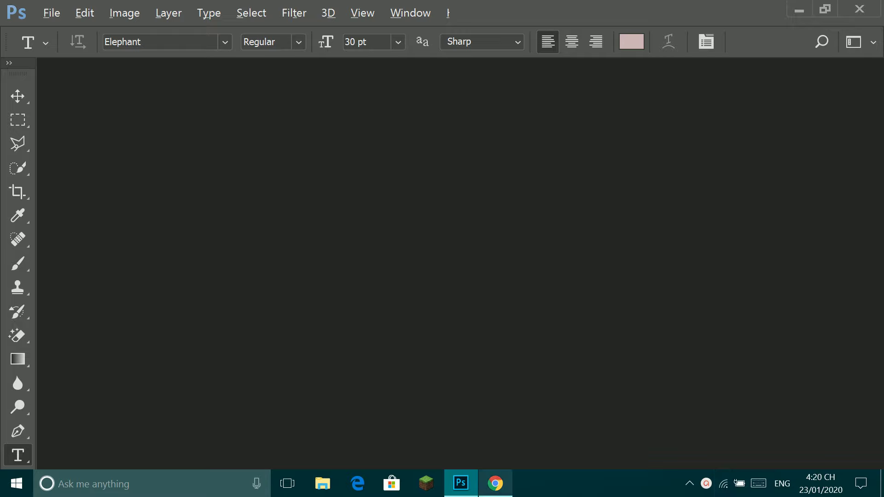
- In Chrome, close both YouTube tabs and switch to the Discord tab
{"action": "left_click", "coordinate": [495, 427]}
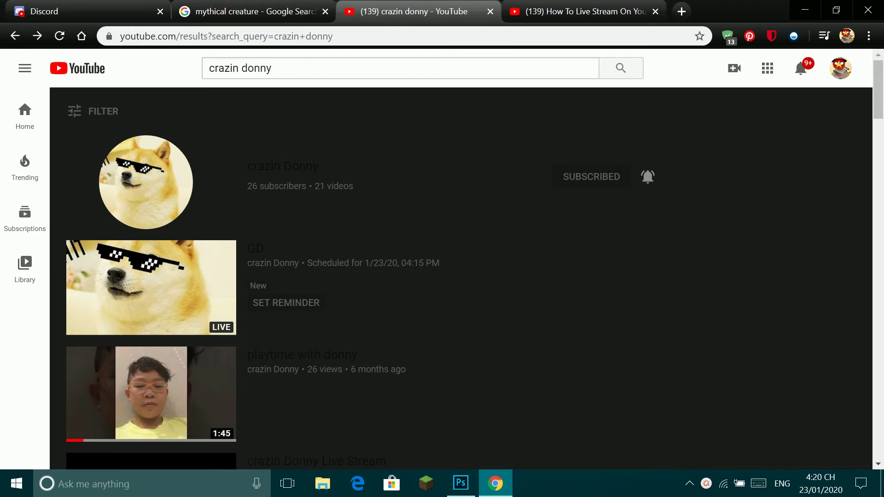
{"action": "key", "text": "ctrl+w"}
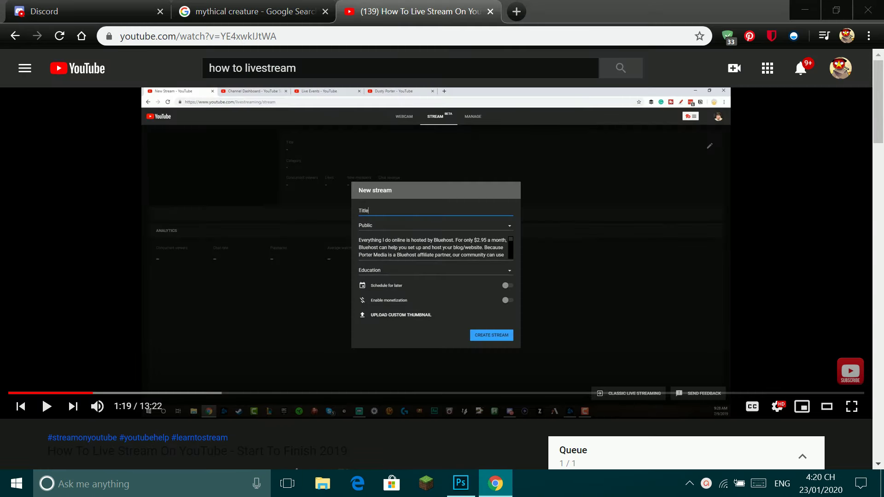
{"action": "key", "text": "ctrl+w"}
{"action": "left_click", "coordinate": [82, 11]}
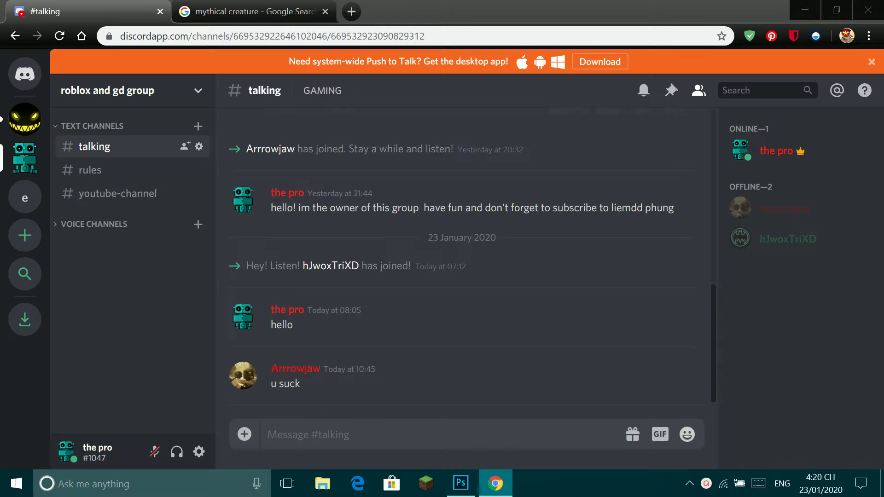
- Switch between Photoshop and Discord, visiting the other server before returning to the talking channel
{"action": "key", "text": "alt+Tab"}
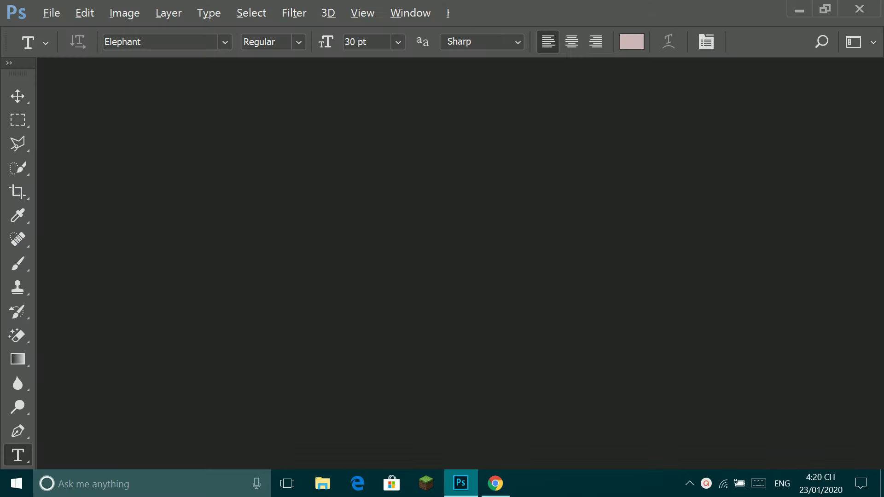
{"action": "key", "text": "alt+Tab"}
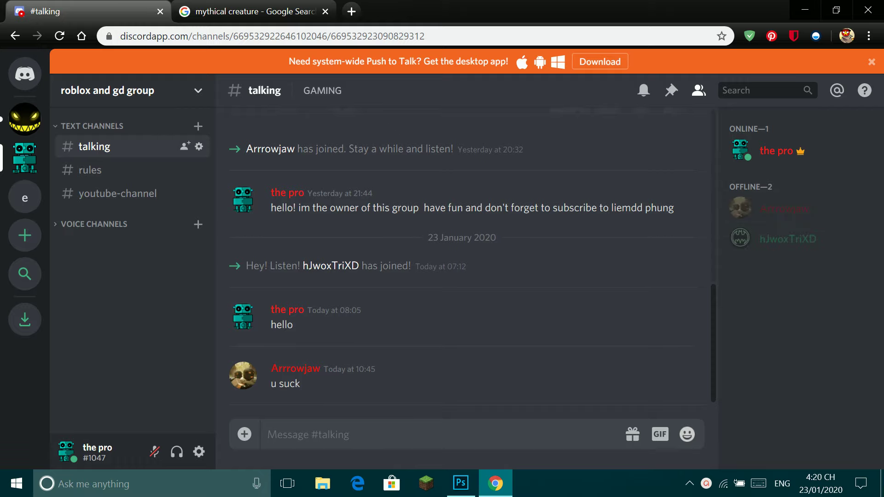
{"action": "left_click", "coordinate": [25, 118]}
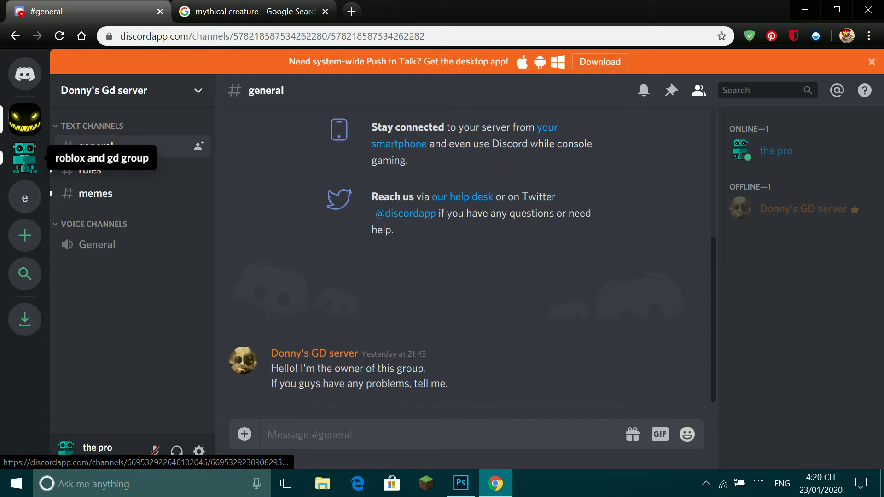
{"action": "left_click", "coordinate": [25, 158]}
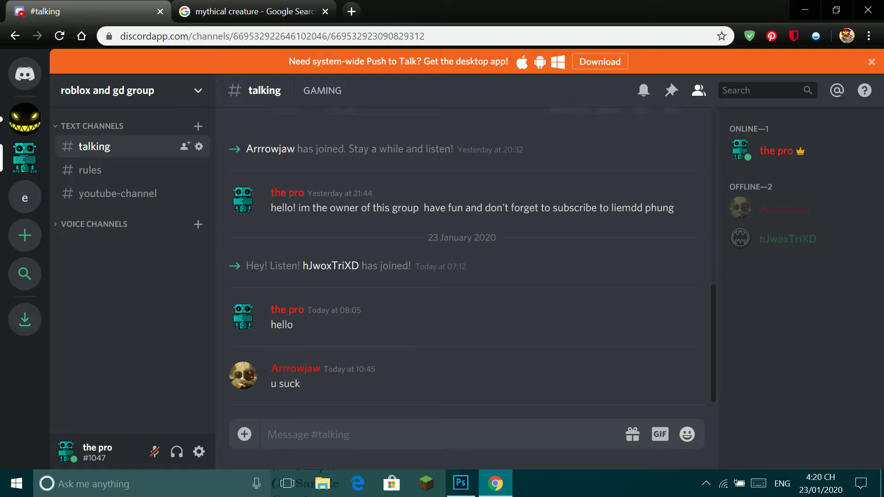
{"action": "left_click", "coordinate": [460, 482]}
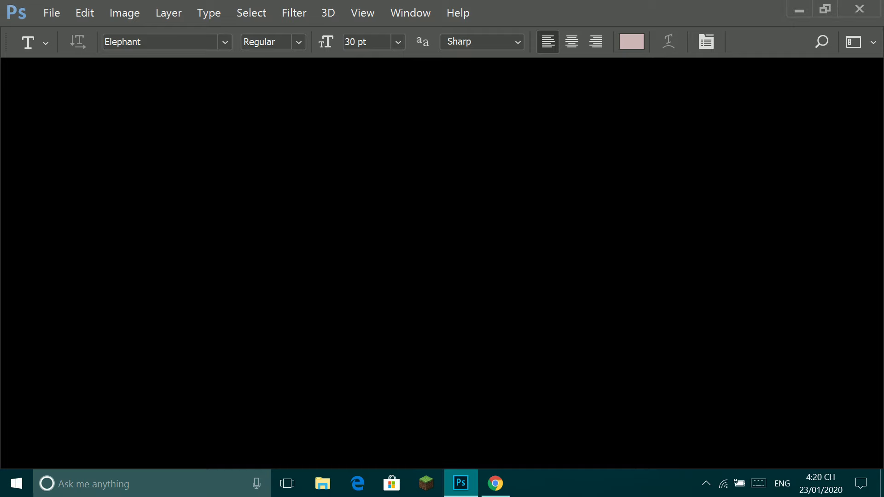
{"action": "key", "text": "alt+Tab"}
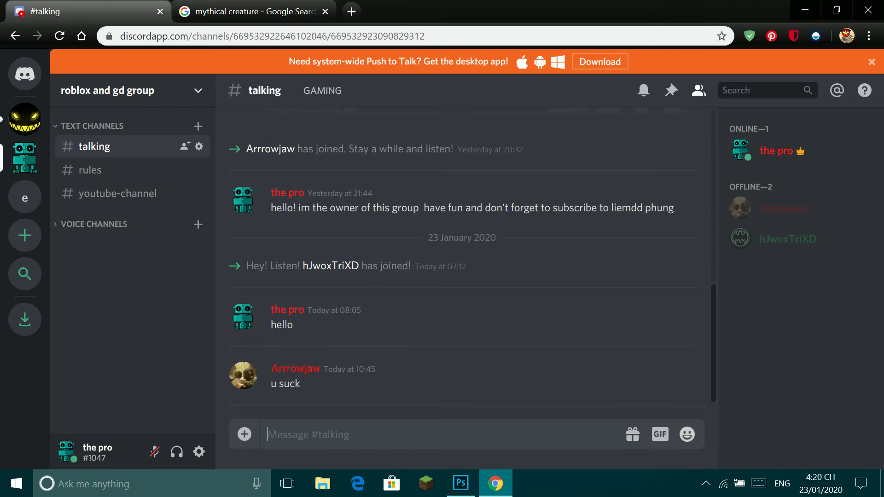
- Post 'which im not' in the talking channel and open a new browser tab
{"action": "type", "text": "which "}
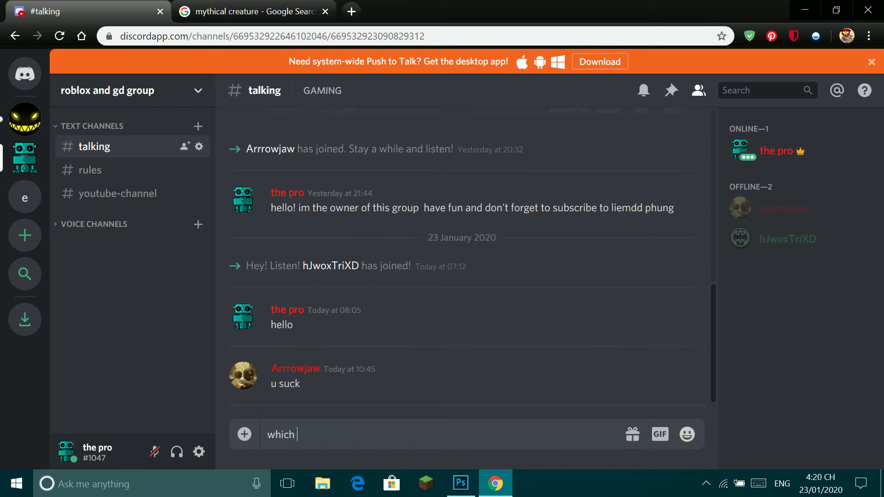
{"action": "type", "text": "im not"}
{"action": "key", "text": "Return"}
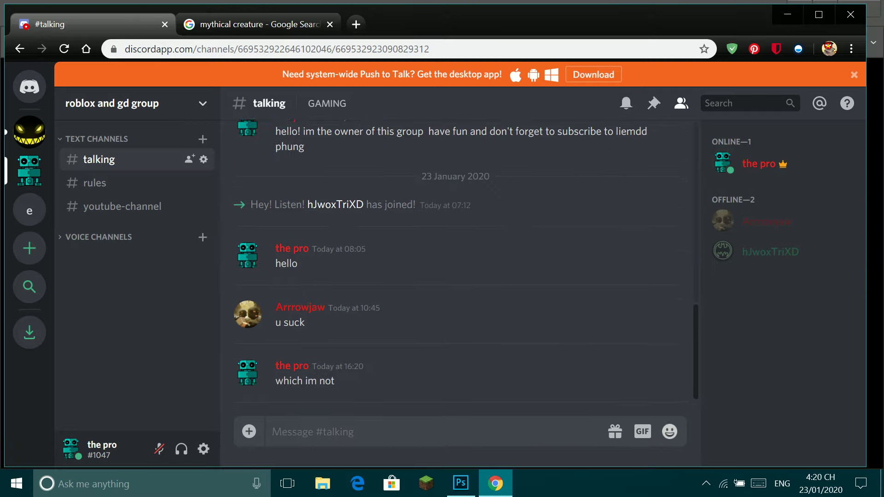
{"action": "key", "text": "ctrl+t"}
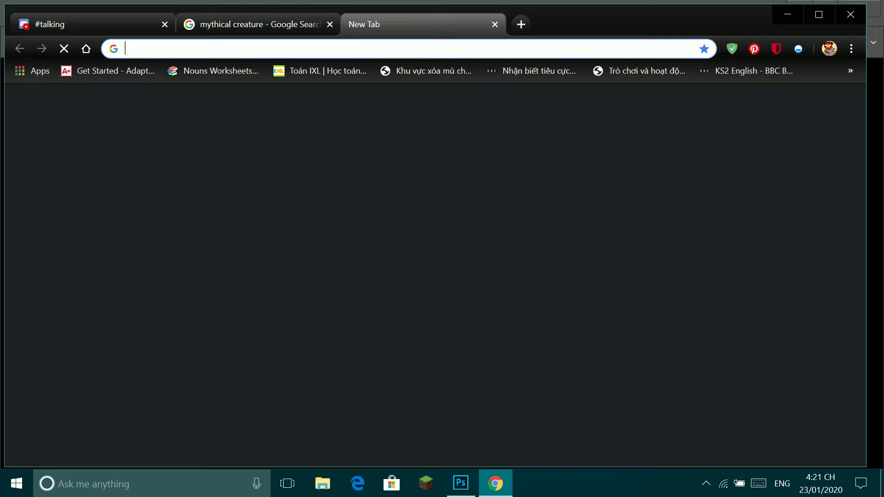
- Open Messenger from the address-bar suggestion and maximize the browser window
{"action": "type", "text": "messenger.com"}
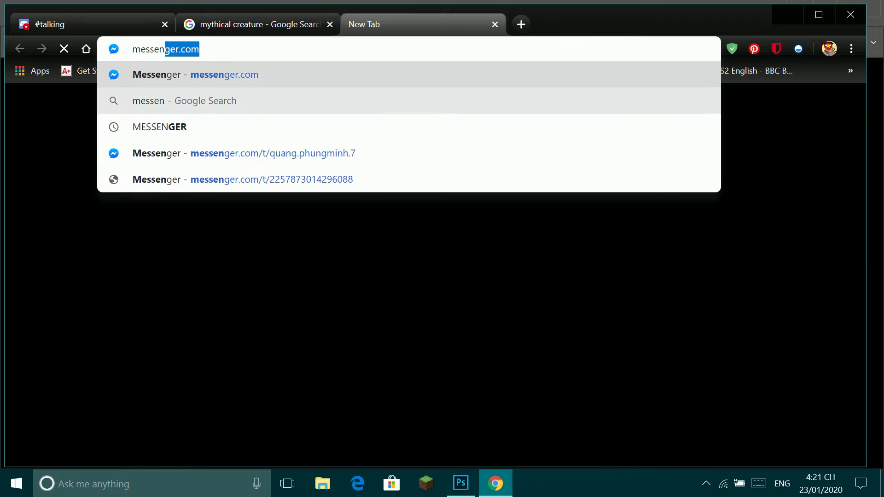
{"action": "left_click", "coordinate": [538, 182]}
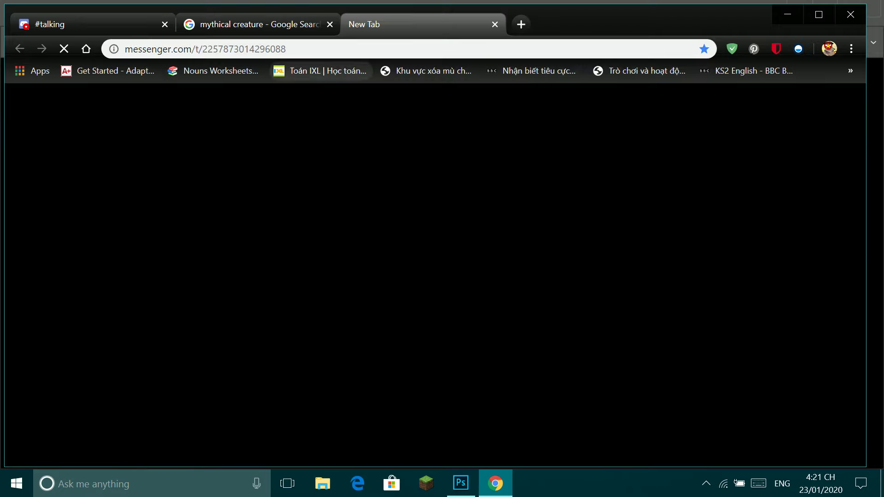
{"action": "left_click", "coordinate": [460, 483]}
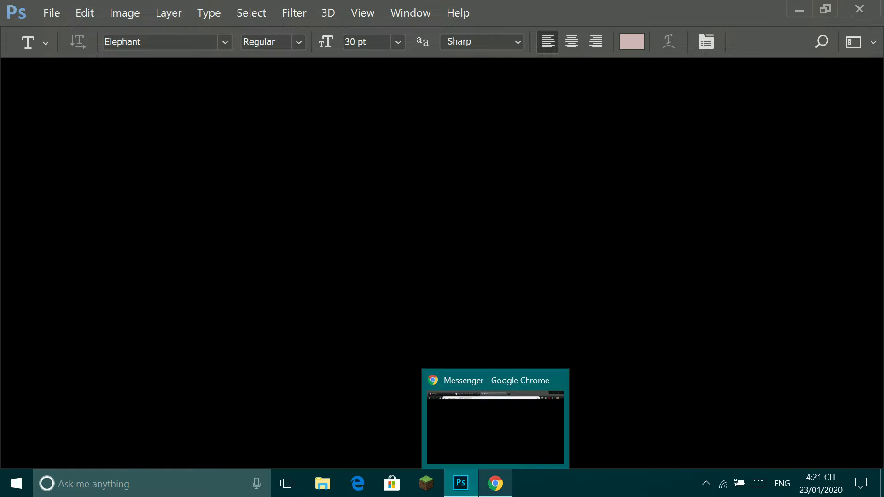
{"action": "left_click", "coordinate": [495, 483]}
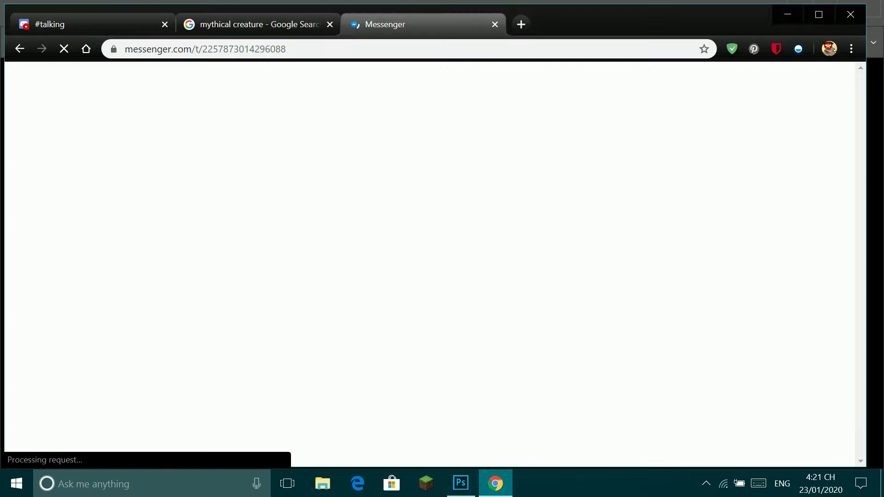
{"action": "left_click", "coordinate": [818, 14]}
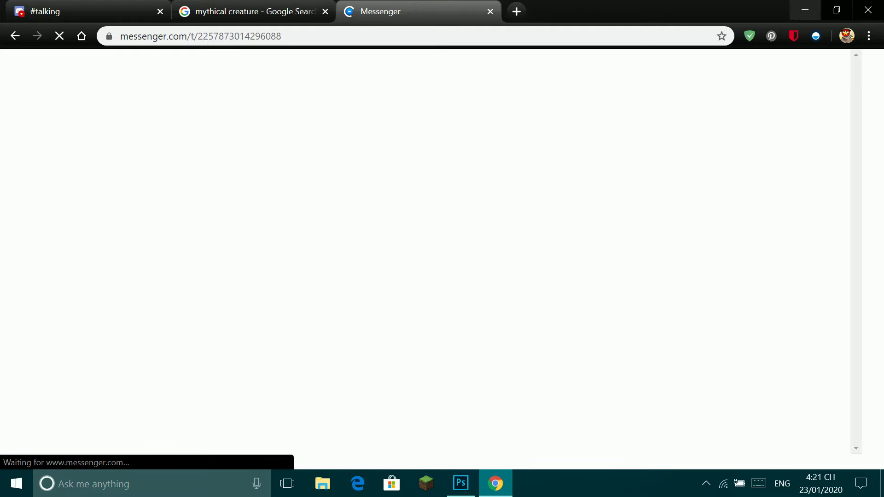
{"action": "left_click", "coordinate": [495, 483]}
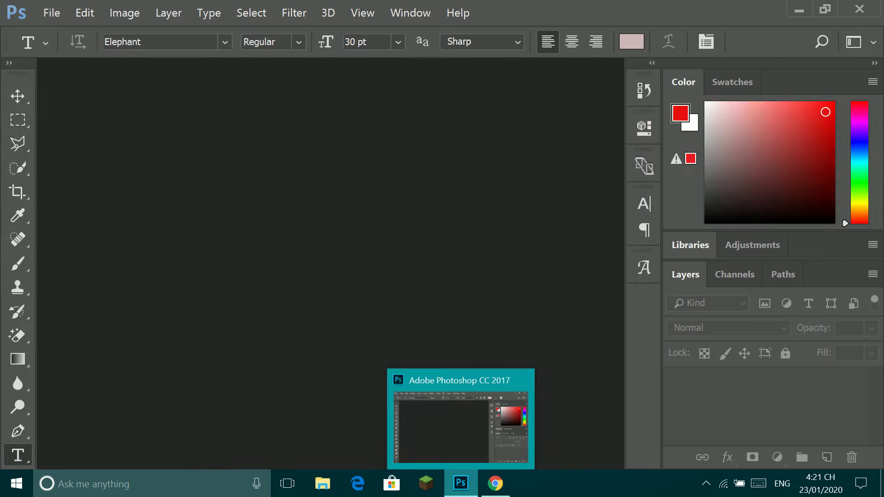
{"action": "key", "text": "alt+Tab"}
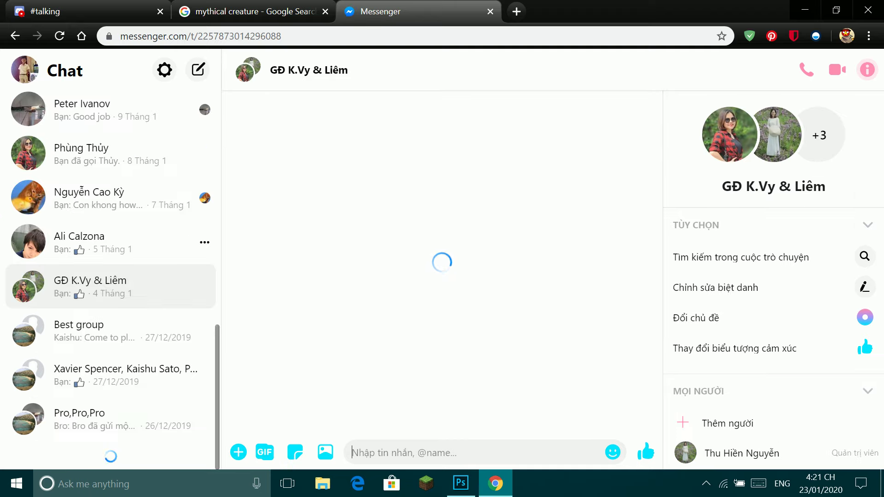
- Open the chat ending in 'Hi dollar' and draft the word 'nub'
{"action": "scroll", "coordinate": [110, 277], "scroll_direction": "down", "scroll_amount": 5}
{"action": "scroll", "coordinate": [110, 375], "scroll_direction": "down", "scroll_amount": 1}
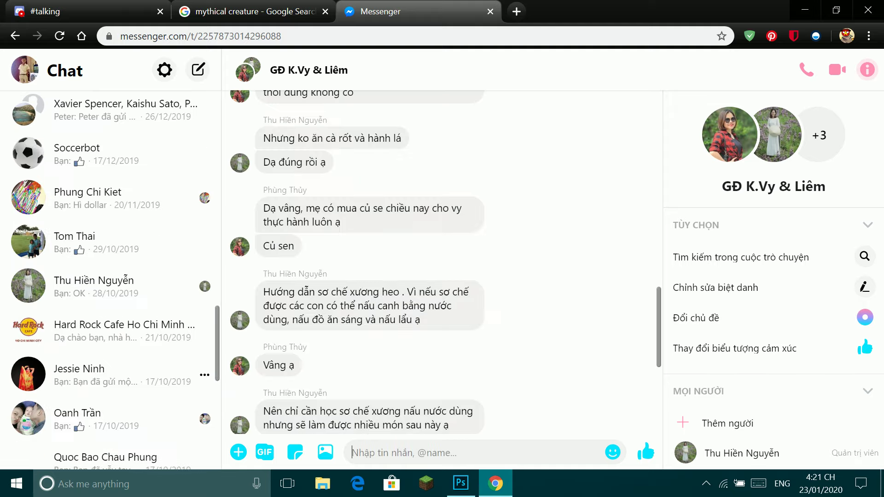
{"action": "scroll", "coordinate": [110, 369], "scroll_direction": "down", "scroll_amount": 2}
{"action": "scroll", "coordinate": [111, 285], "scroll_direction": "down", "scroll_amount": 2}
{"action": "scroll", "coordinate": [111, 286], "scroll_direction": "down", "scroll_amount": 2}
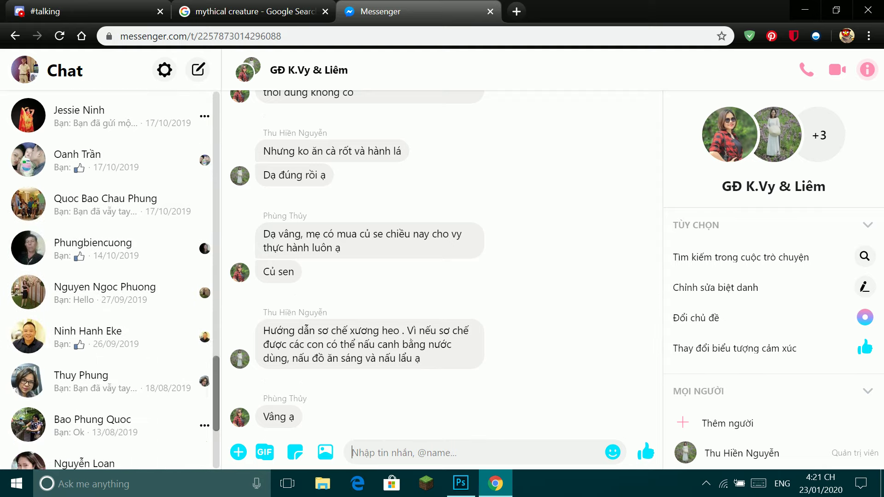
{"action": "scroll", "coordinate": [111, 286], "scroll_direction": "down", "scroll_amount": 4}
{"action": "scroll", "coordinate": [111, 285], "scroll_direction": "down", "scroll_amount": 1}
{"action": "scroll", "coordinate": [111, 276], "scroll_direction": "up", "scroll_amount": 5}
{"action": "scroll", "coordinate": [111, 276], "scroll_direction": "up", "scroll_amount": 2}
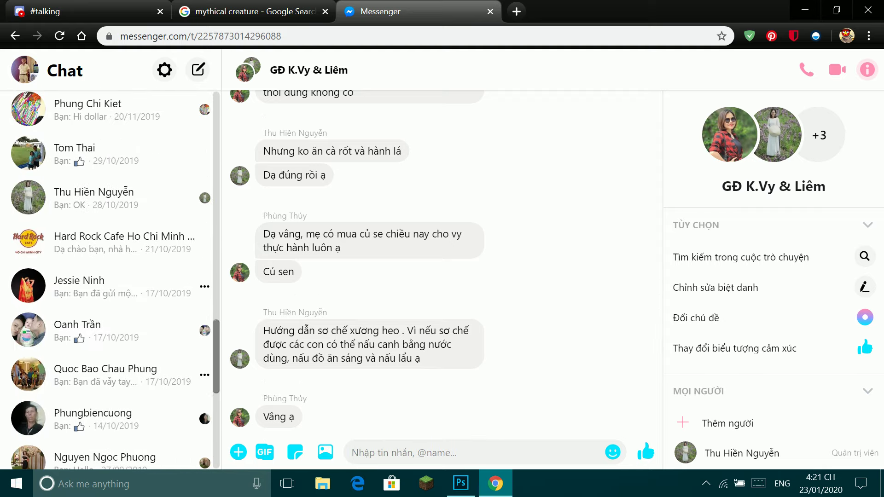
{"action": "scroll", "coordinate": [110, 276], "scroll_direction": "up", "scroll_amount": 3}
{"action": "scroll", "coordinate": [111, 276], "scroll_direction": "up", "scroll_amount": 5}
{"action": "scroll", "coordinate": [203, 279], "scroll_direction": "down", "scroll_amount": 3}
{"action": "scroll", "coordinate": [203, 279], "scroll_direction": "down", "scroll_amount": 2}
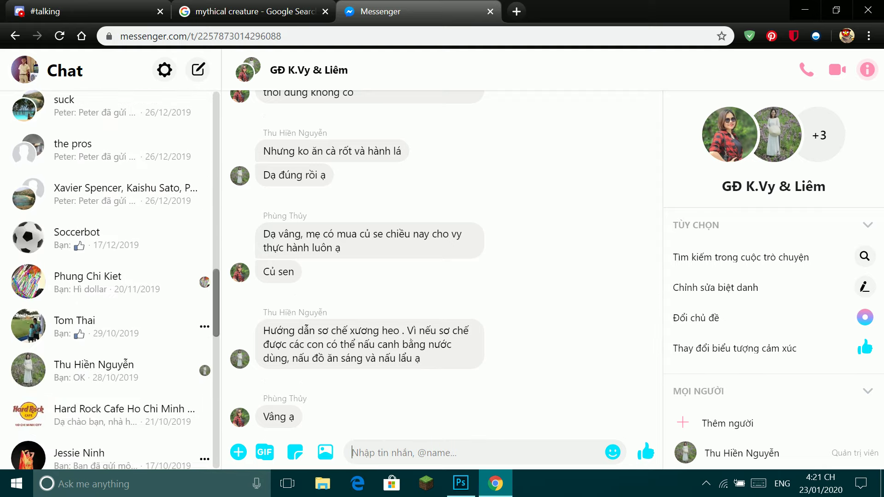
{"action": "left_click", "coordinate": [203, 281]}
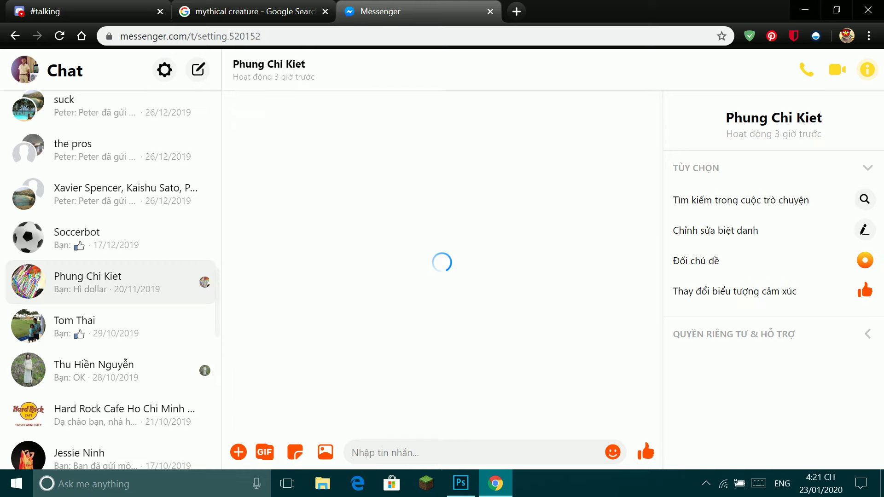
{"action": "type", "text": "nub"}
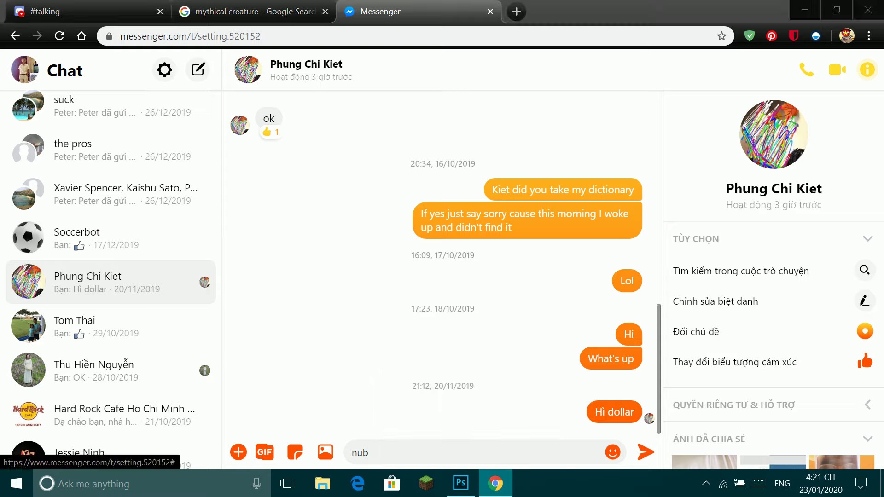
- Return to the Messenger chat and send a thumbs-up like
{"action": "left_click", "coordinate": [461, 483]}
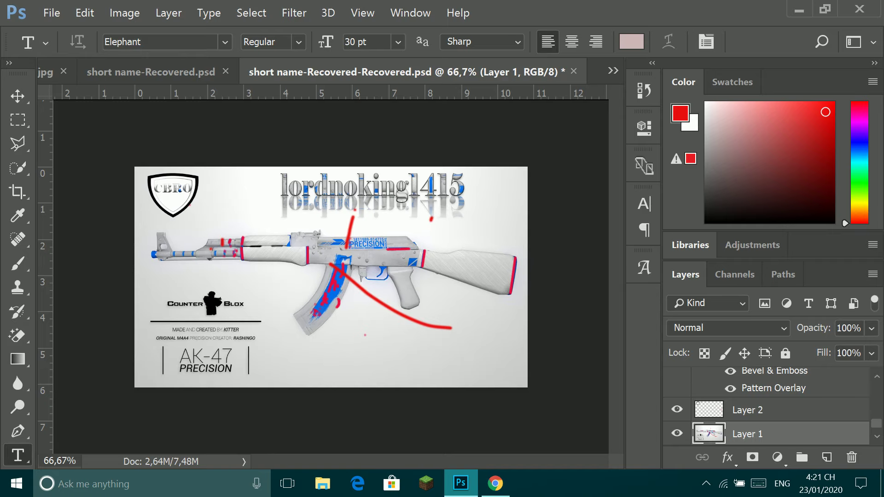
{"action": "key", "text": "alt+Tab"}
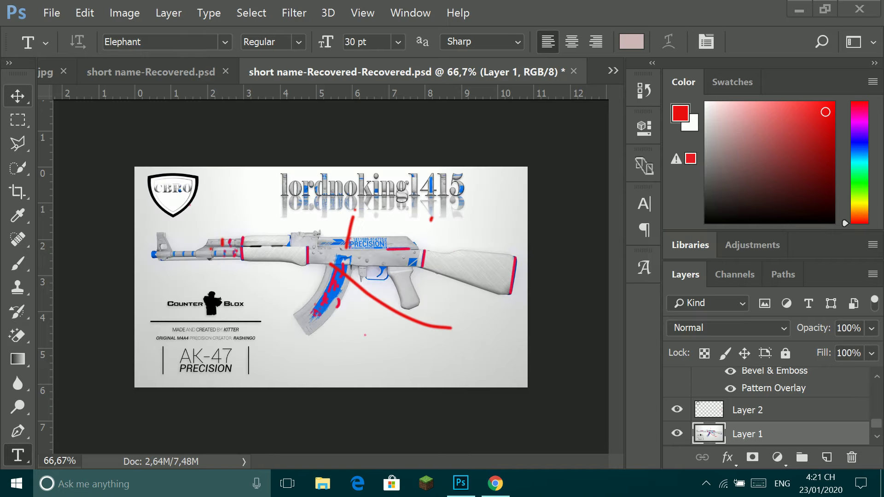
{"action": "key", "text": "alt+Tab"}
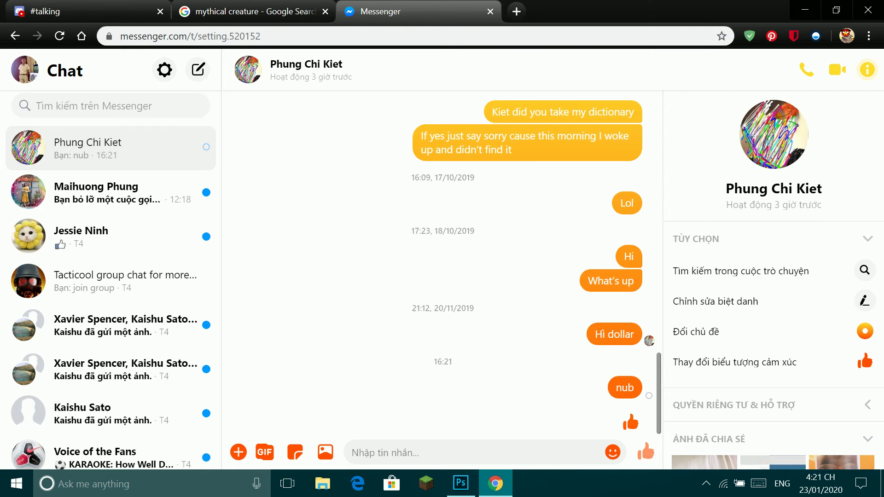
{"action": "left_click", "coordinate": [645, 452]}
{"action": "left_click", "coordinate": [645, 452]}
{"action": "left_click", "coordinate": [646, 451]}
- Go back to Photoshop and bring up the File menu via the keyboard
{"action": "key", "text": "alt+Tab"}
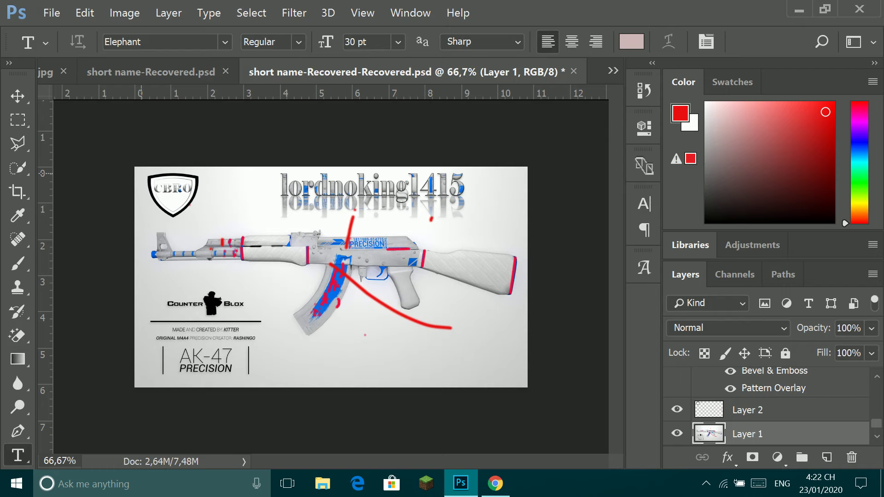
{"action": "key", "text": "alt"}
{"action": "key", "text": "Down"}
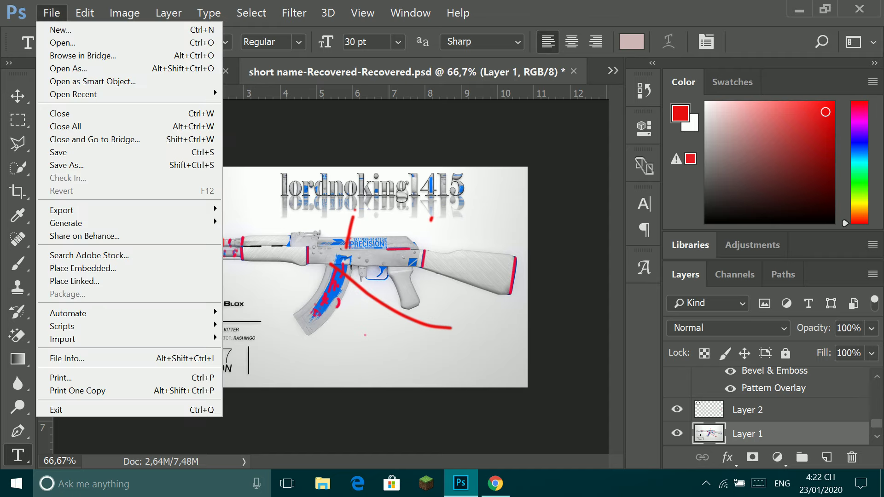
- Open the discord robot image from the data (D:) folder, then return to the AK-47 artwork
{"action": "key", "text": "Down"}
{"action": "key", "text": "Down"}
{"action": "key", "text": "Down"}
{"action": "key", "text": "Up"}
{"action": "key", "text": "Return"}
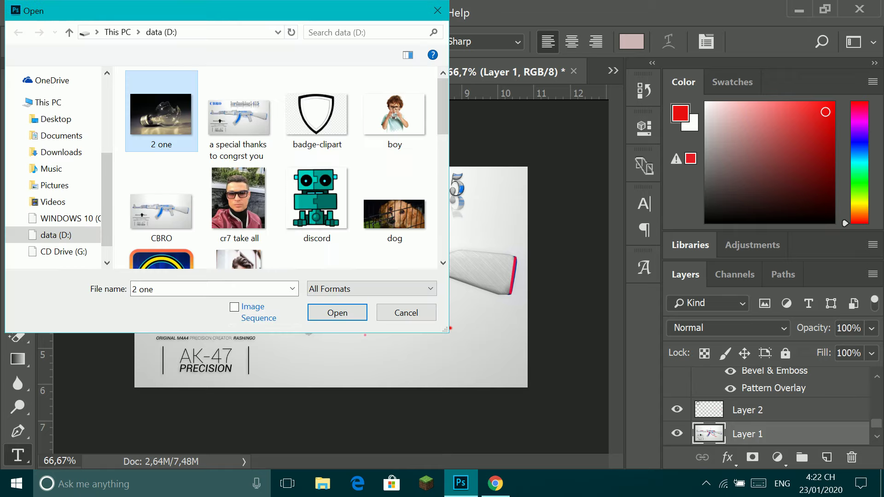
{"action": "scroll", "coordinate": [276, 166], "scroll_direction": "down", "scroll_amount": 2}
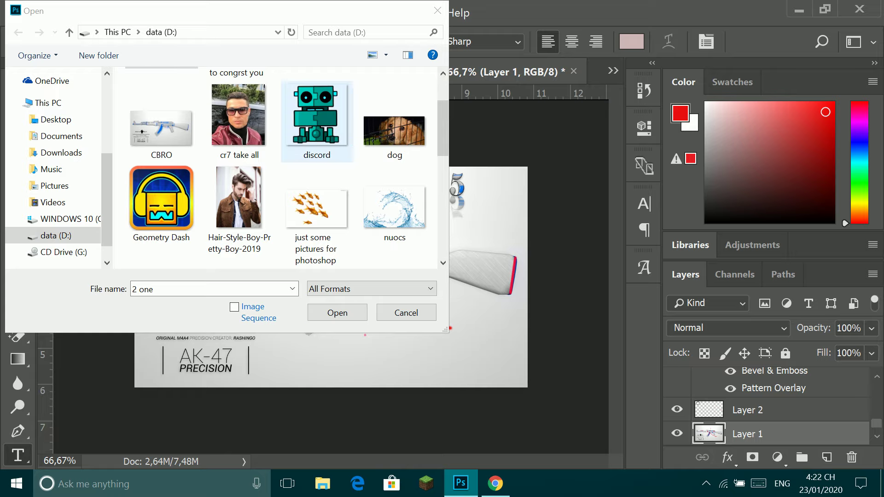
{"action": "left_click", "coordinate": [238, 198]}
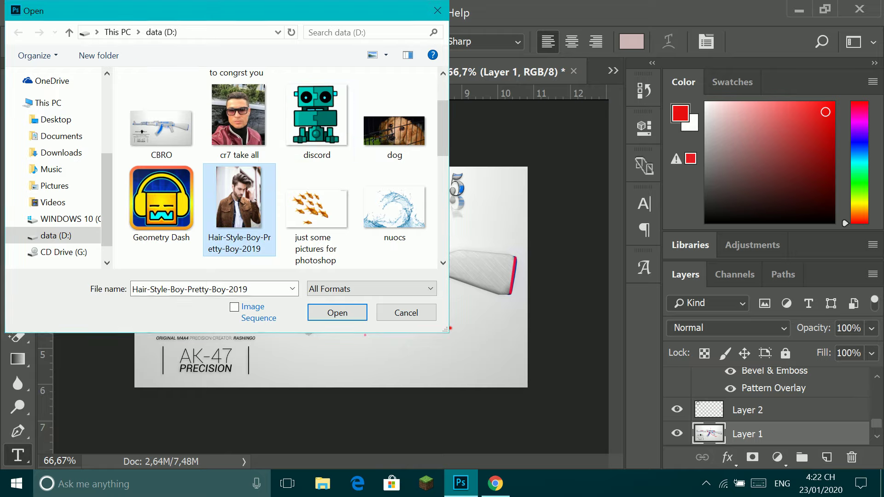
{"action": "left_click", "coordinate": [316, 122]}
{"action": "left_click", "coordinate": [337, 312]}
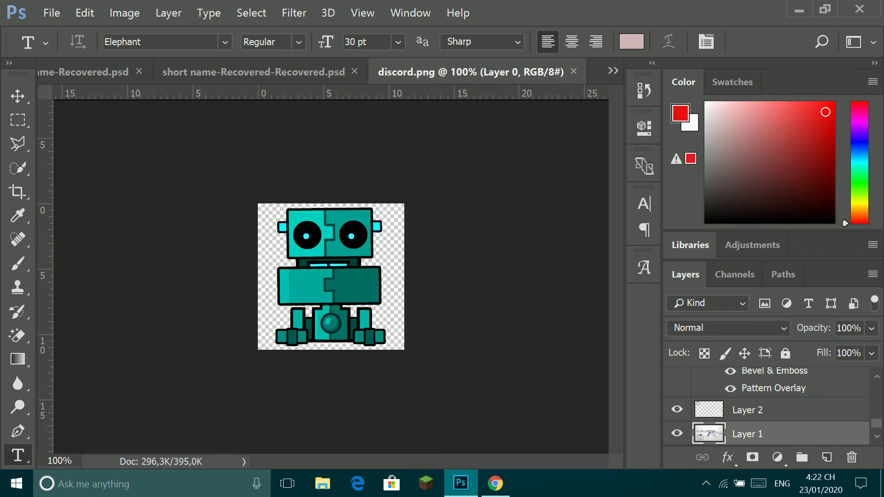
{"action": "key", "text": "ctrl+w"}
- Switch to the dog-Recovered.jpg document and bring up File > Open
{"action": "left_click", "coordinate": [328, 253]}
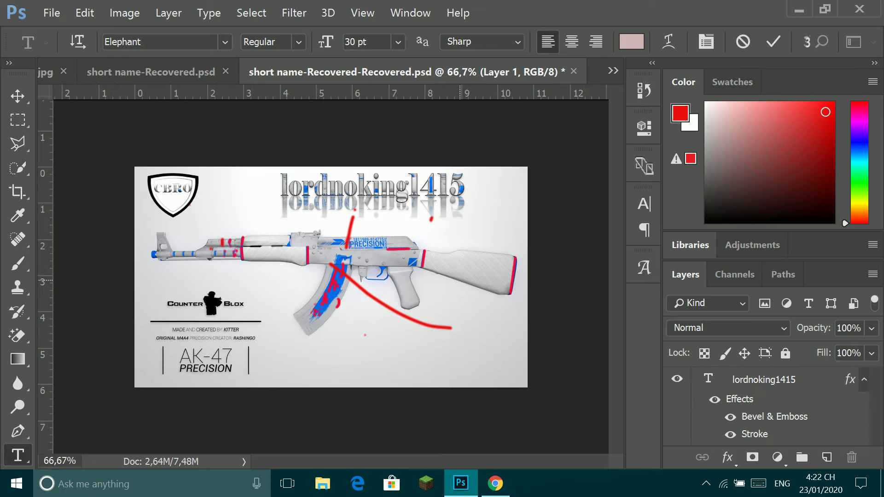
{"action": "left_click", "coordinate": [612, 70]}
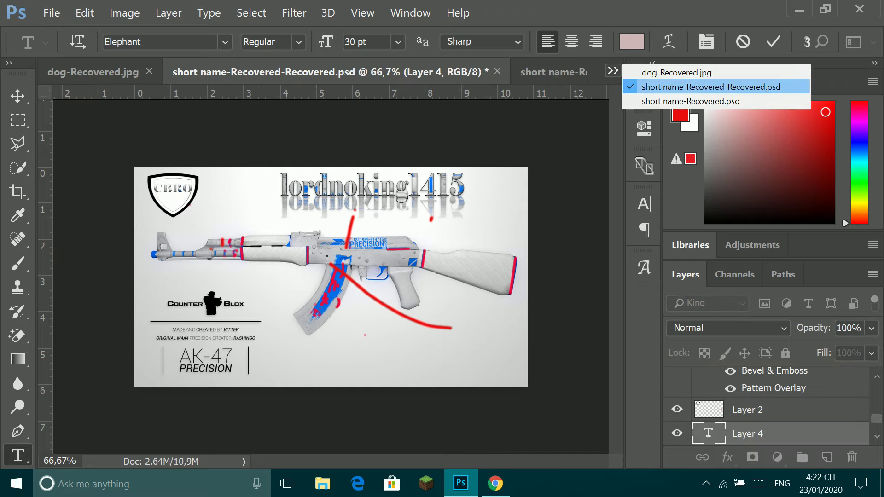
{"action": "left_click", "coordinate": [676, 72]}
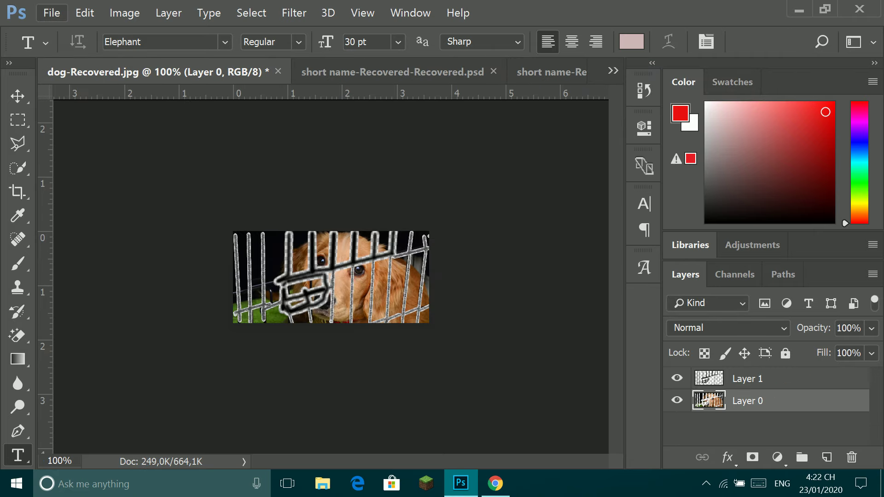
{"action": "left_click", "coordinate": [51, 13]}
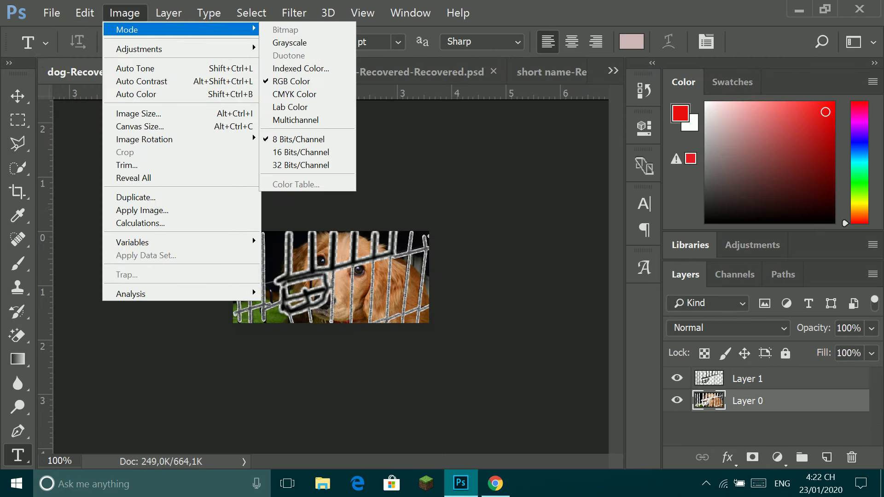
{"action": "left_click", "coordinate": [55, 42]}
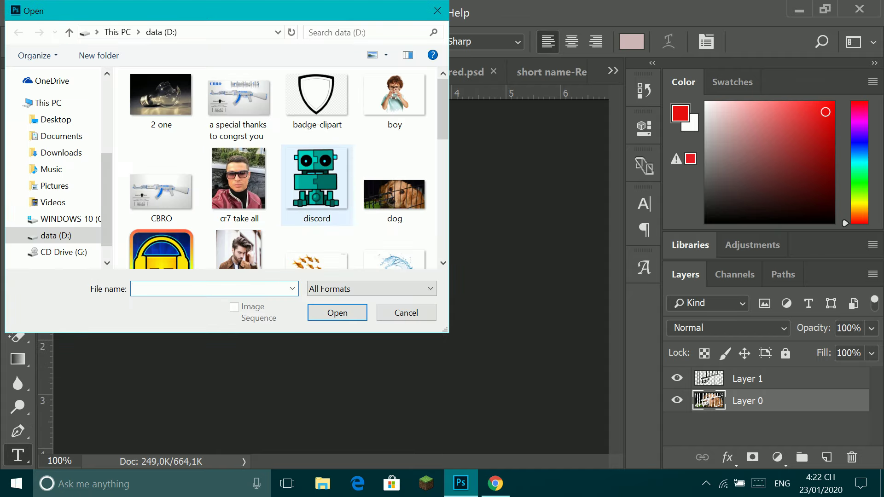
- Open the discord robot image from the Open dialog
{"action": "left_click", "coordinate": [317, 184]}
{"action": "double_click", "coordinate": [317, 184]}
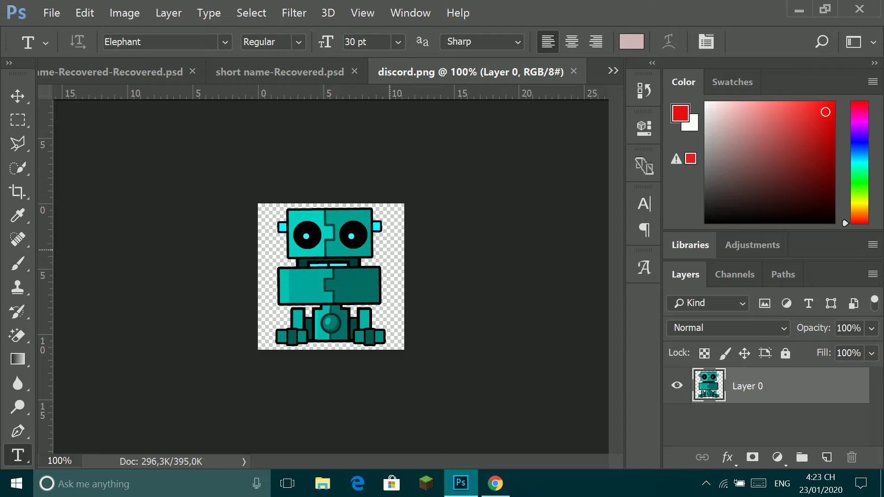
- With the Vertical Type Mask tool, drag a small text box over the robot's left eye
{"action": "key", "text": "shift+t"}
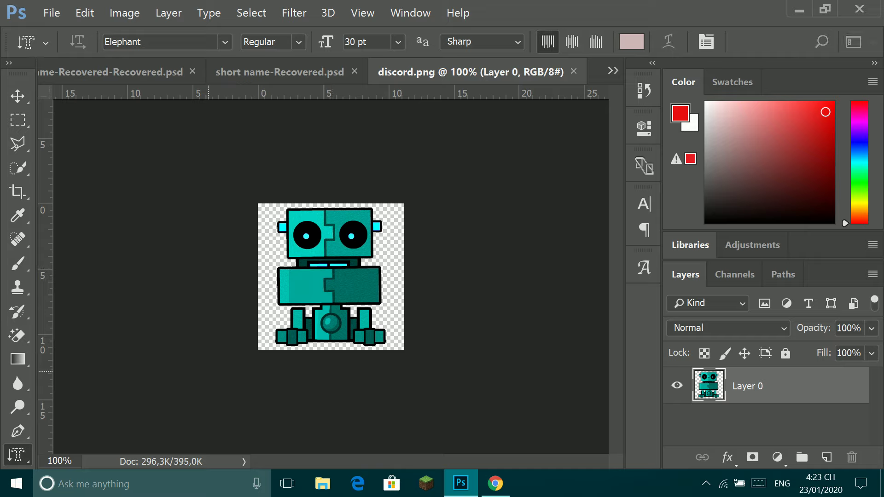
{"action": "left_click", "coordinate": [238, 335]}
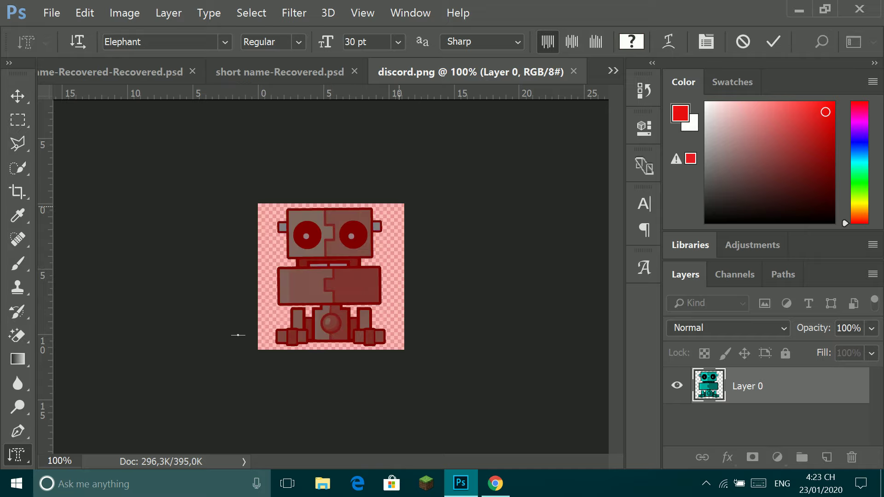
{"action": "key", "text": "ctrl+plus"}
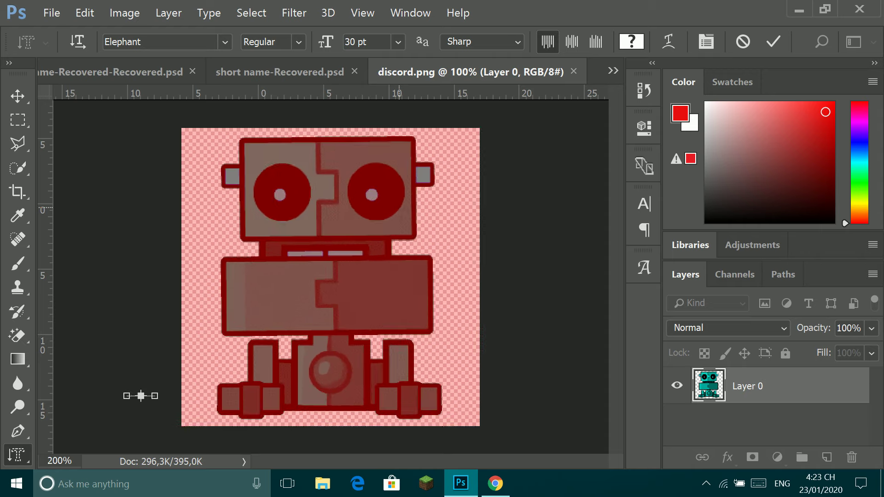
{"action": "key", "text": "ctrl+plus"}
{"action": "key", "text": "ctrl+minus"}
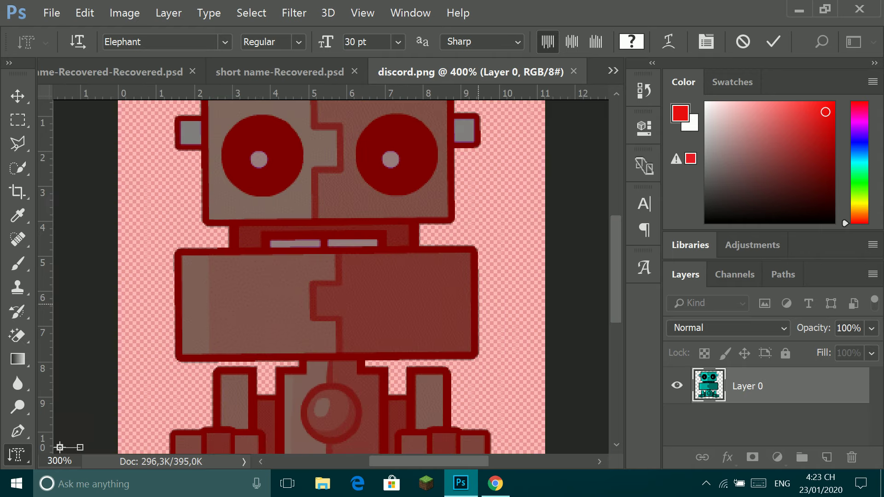
{"action": "key", "text": "ctrl+minus"}
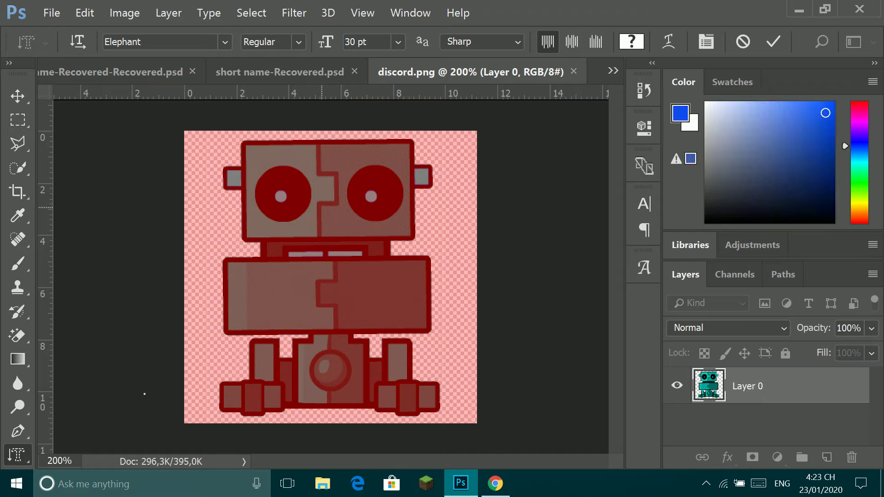
{"action": "left_click", "coordinate": [298, 196]}
{"action": "left_click_drag", "start_coordinate": [297, 196], "coordinate": [299, 198]}
- Close both AK-47 documents without saving and cancel the pending type mask
{"action": "left_click", "coordinate": [84, 13]}
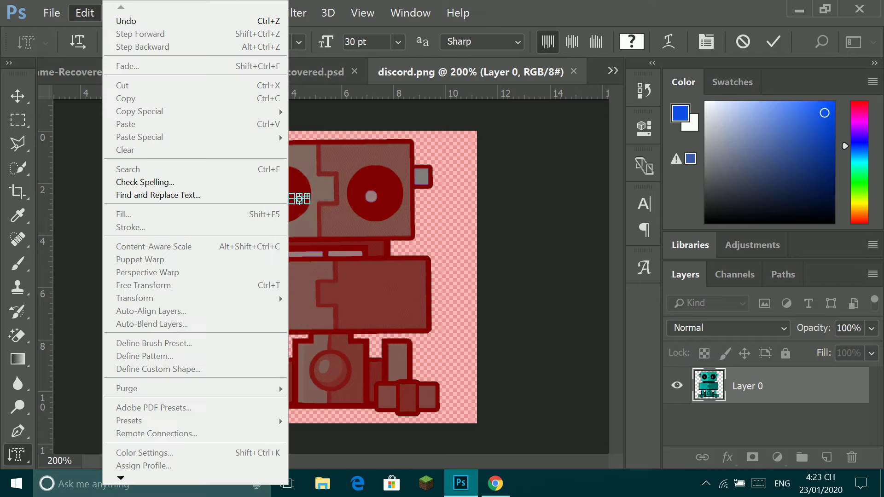
{"action": "left_click", "coordinate": [354, 72]}
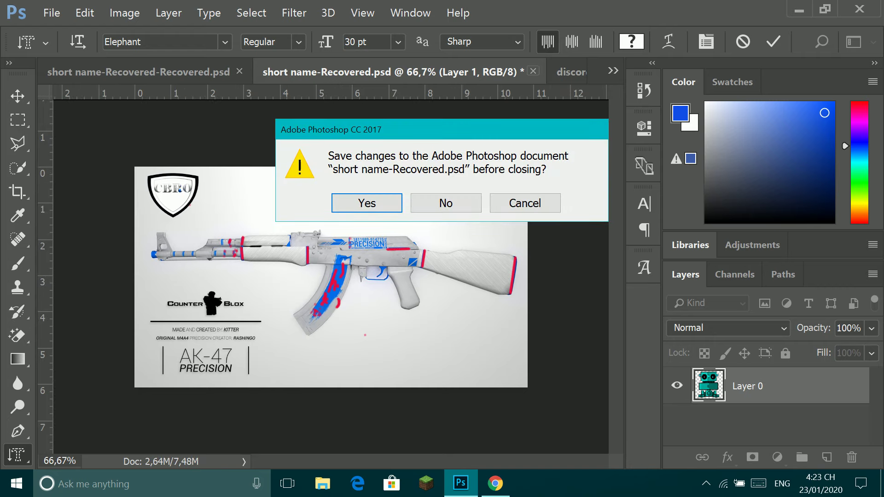
{"action": "left_click", "coordinate": [446, 203]}
{"action": "key", "text": "Escape"}
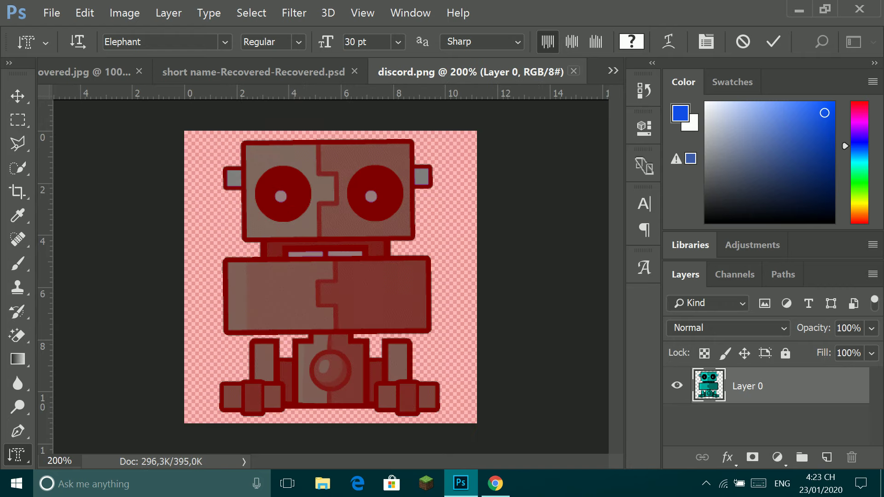
{"action": "left_click", "coordinate": [354, 72]}
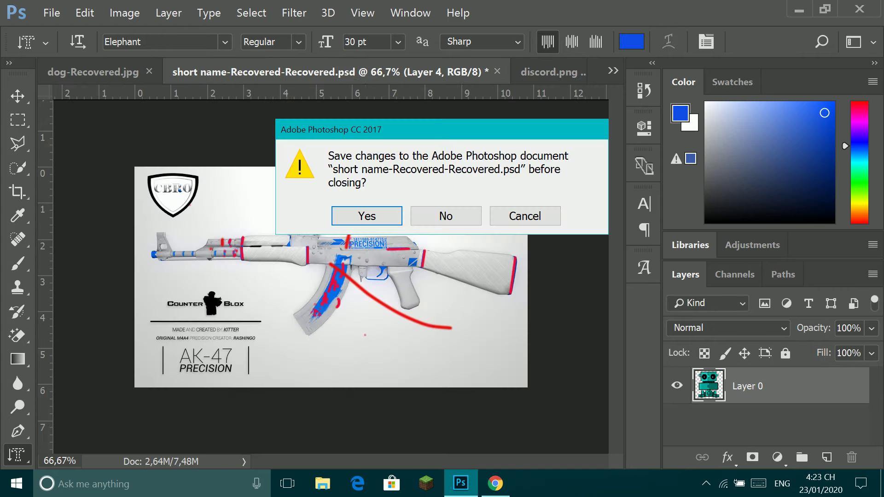
{"action": "left_click", "coordinate": [446, 216]}
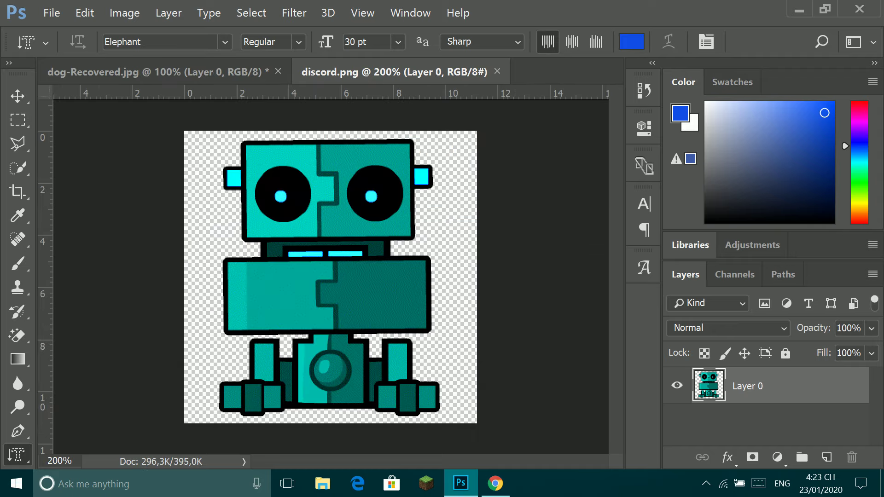
- Flip to the dog document, toggle quick mask, then return to the discord robot
{"action": "left_click", "coordinate": [156, 72]}
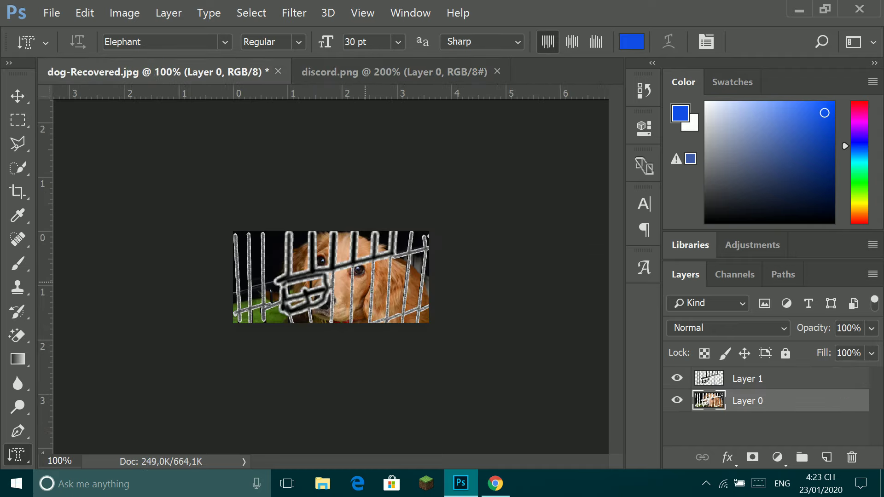
{"action": "key", "text": "q"}
{"action": "key", "text": "q"}
{"action": "key", "text": "ctrl+Tab"}
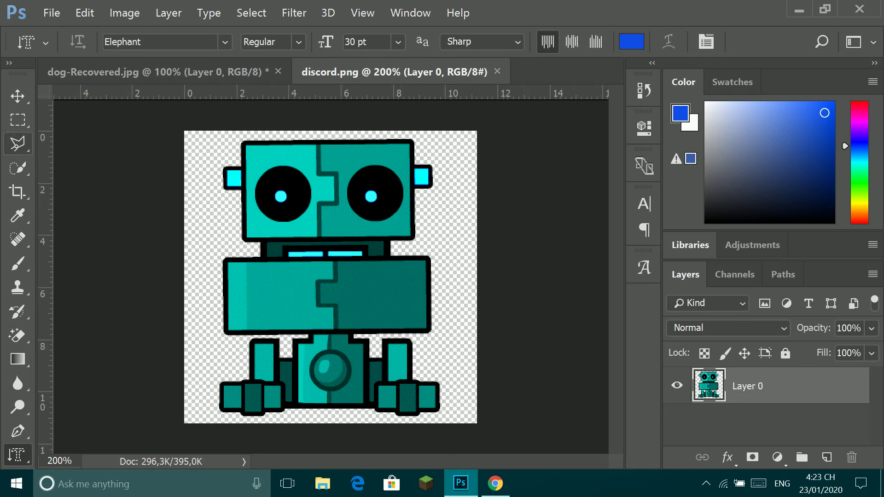
- Open 'cr7 take all.jpg' via File > Open, then return to the discord robot image
{"action": "left_click", "coordinate": [18, 143]}
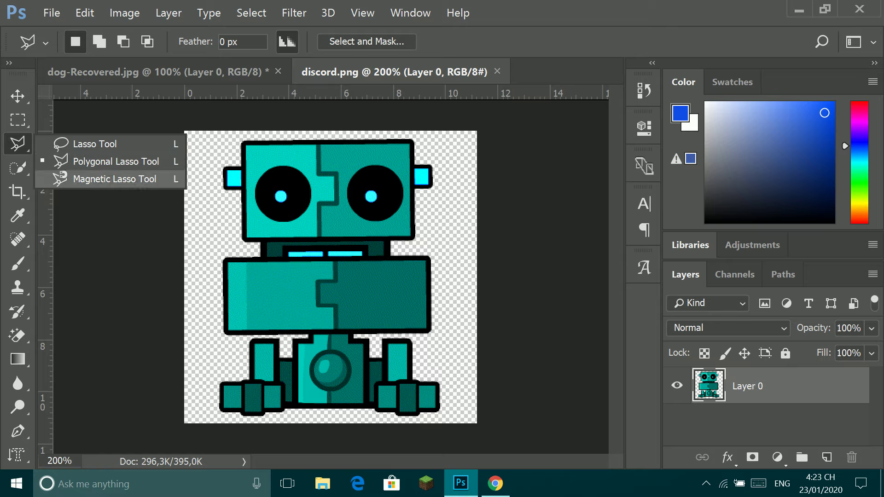
{"action": "left_click", "coordinate": [116, 162]}
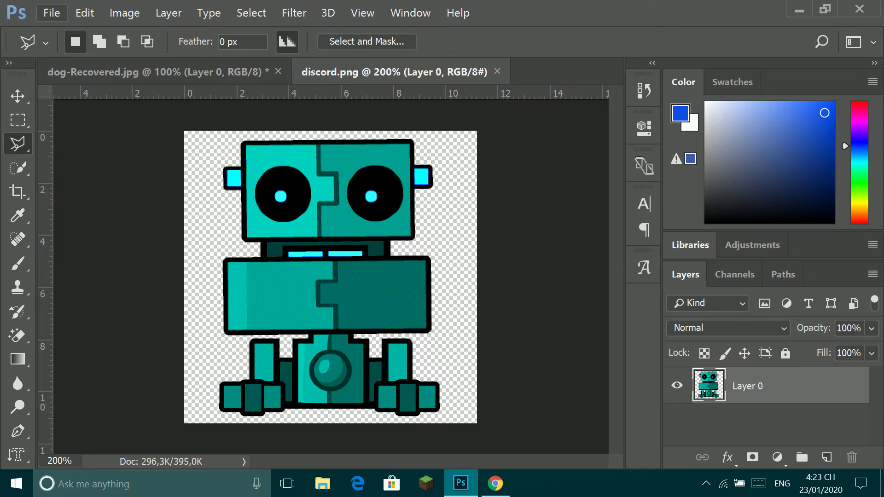
{"action": "left_click", "coordinate": [52, 13]}
{"action": "left_click", "coordinate": [60, 44]}
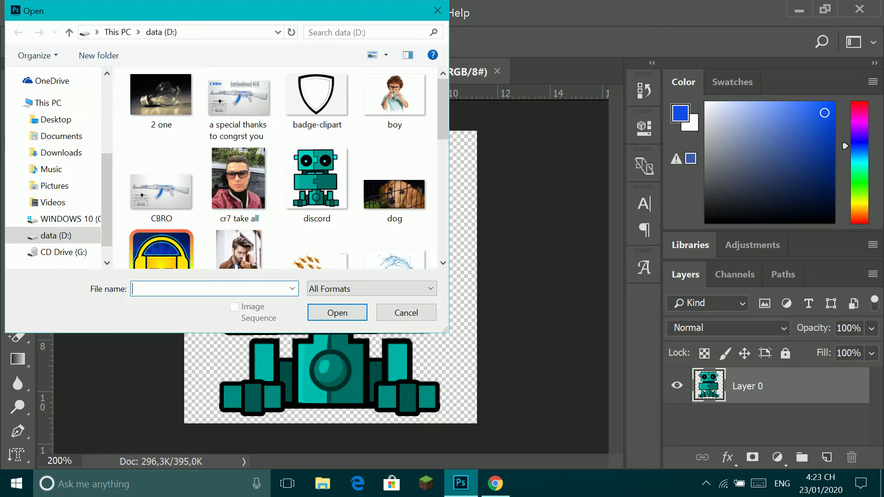
{"action": "left_click", "coordinate": [238, 179]}
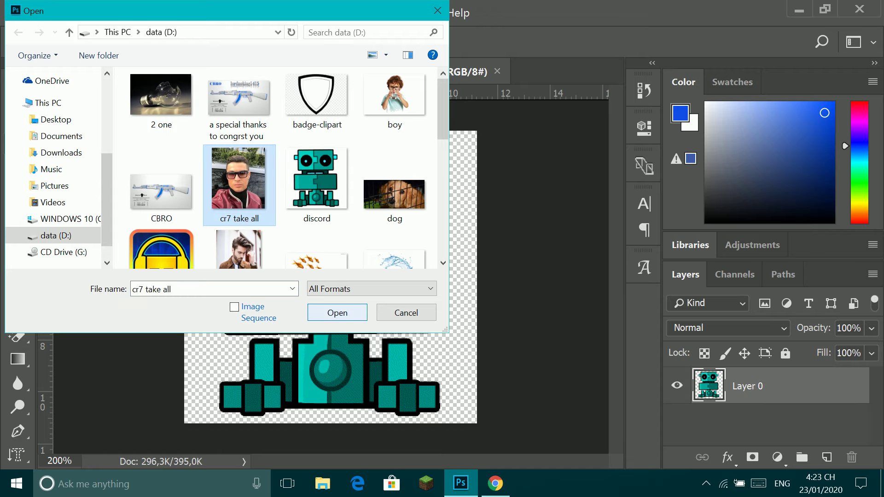
{"action": "left_click", "coordinate": [337, 312]}
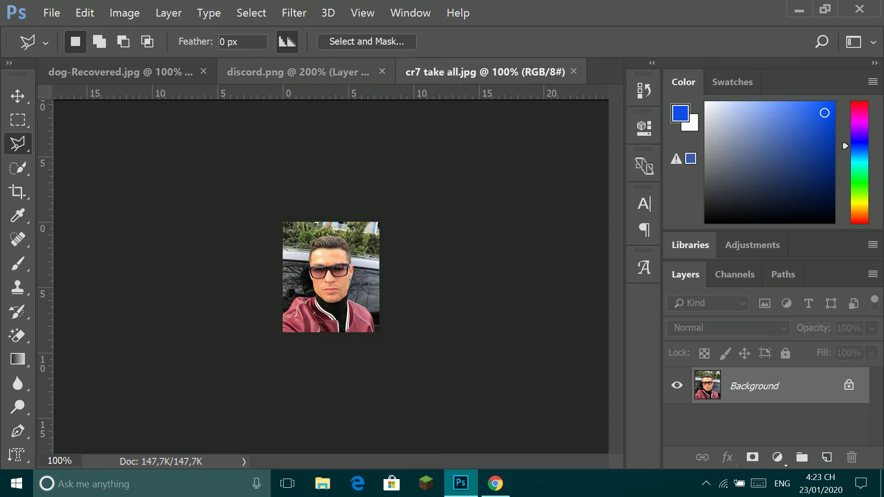
{"action": "left_click", "coordinate": [295, 72]}
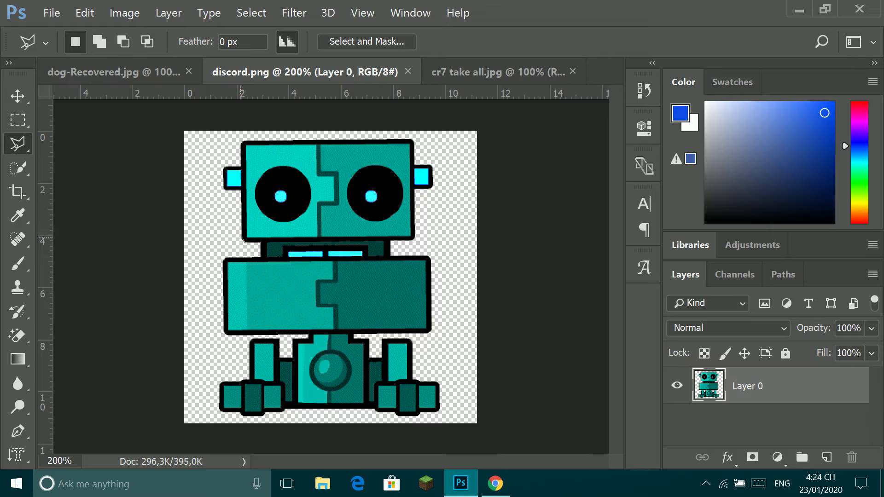
- Zoom in and start a polygonal lasso outline up the robot's left side and ear
{"action": "scroll", "coordinate": [242, 239], "scroll_direction": "up", "scroll_amount": 1}
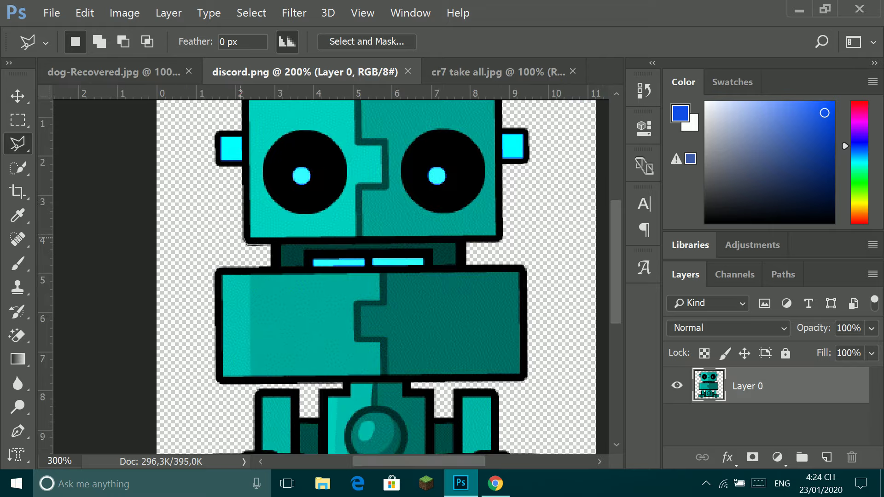
{"action": "left_click", "coordinate": [240, 239]}
{"action": "left_click", "coordinate": [241, 161]}
{"action": "left_click", "coordinate": [218, 164]}
{"action": "scroll", "coordinate": [244, 124], "scroll_direction": "up", "scroll_amount": 2}
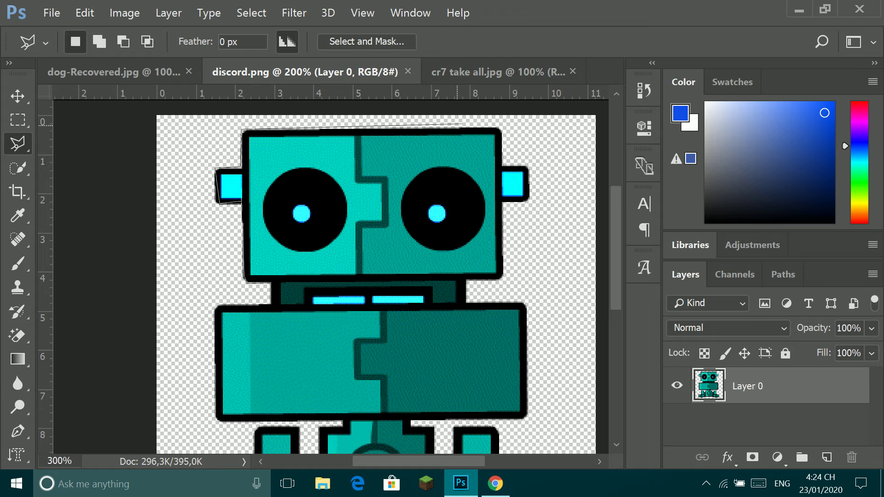
- Trace the top, right ear and bottom edge to close the robot head selection
{"action": "left_click", "coordinate": [501, 128]}
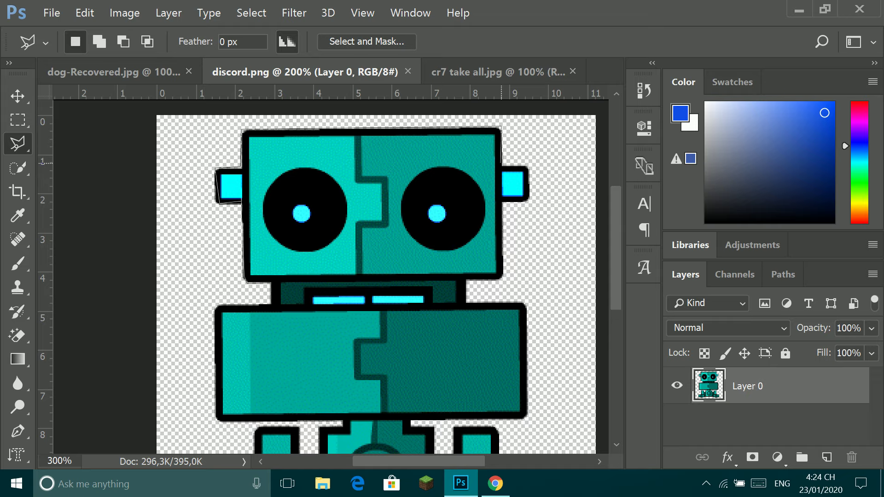
{"action": "left_click", "coordinate": [503, 165]}
{"action": "left_click", "coordinate": [530, 165]}
{"action": "left_click", "coordinate": [531, 201]}
{"action": "left_click", "coordinate": [503, 203]}
{"action": "left_click", "coordinate": [504, 278]}
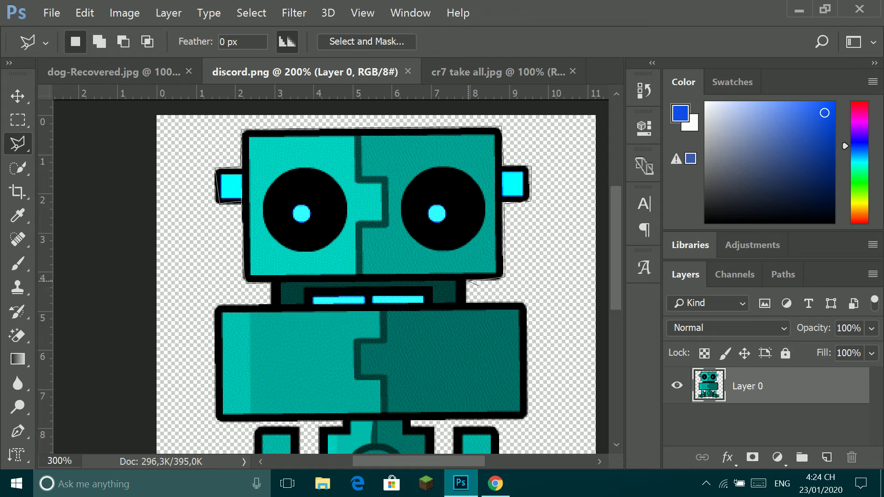
{"action": "left_click", "coordinate": [468, 280]}
{"action": "left_click", "coordinate": [495, 272]}
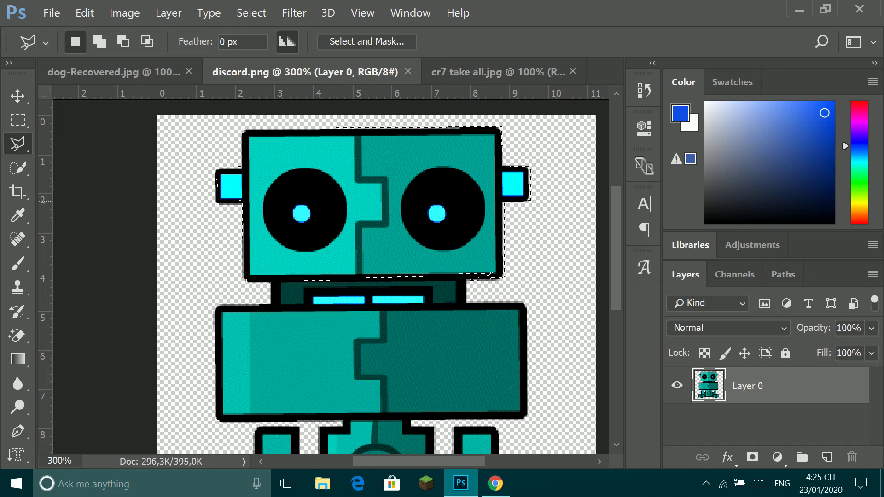
{"action": "mouse_move", "coordinate": [377, 197]}
{"action": "left_mouse_down"}
{"action": "mouse_move", "coordinate": [341, 257]}
{"action": "mouse_move", "coordinate": [203, 96]}
{"action": "left_mouse_up"}
- Bring the cr7 selfie forward, select all of it and zoom in
{"action": "key", "text": "ctrl+shift+Tab"}
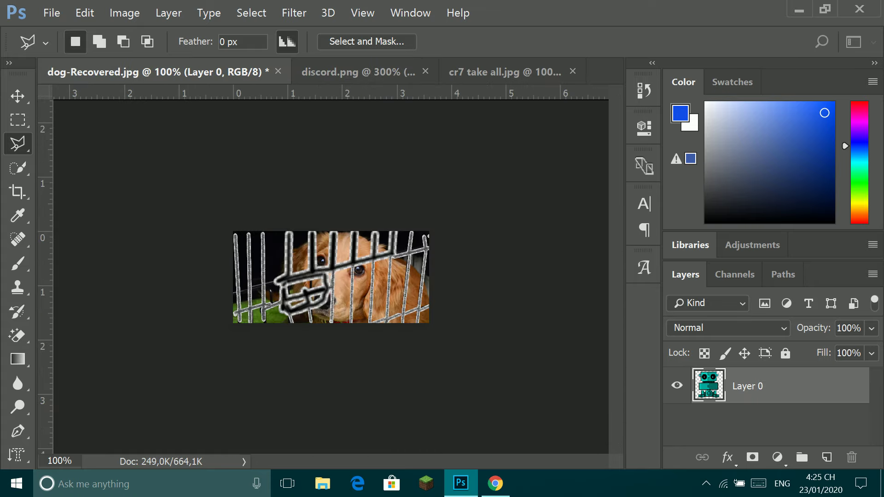
{"action": "key", "text": "ctrl+shift+Tab"}
{"action": "key", "text": "ctrl+a"}
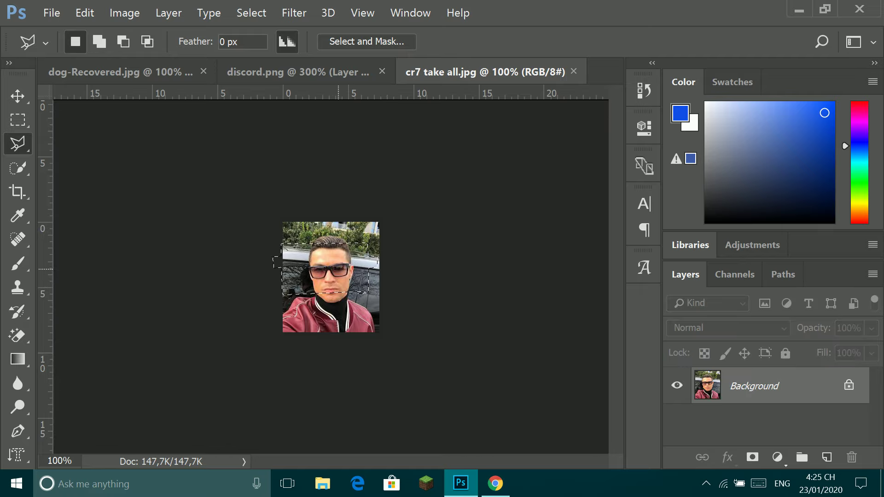
{"action": "key", "text": "ctrl+plus"}
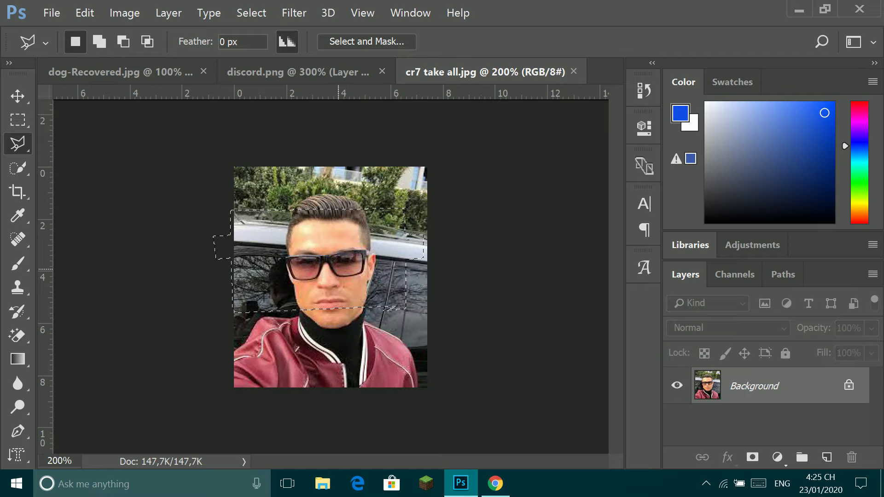
- Drag the selected robot head from discord.png onto the cr7 selfie as Layer 1
{"action": "left_click", "coordinate": [299, 72]}
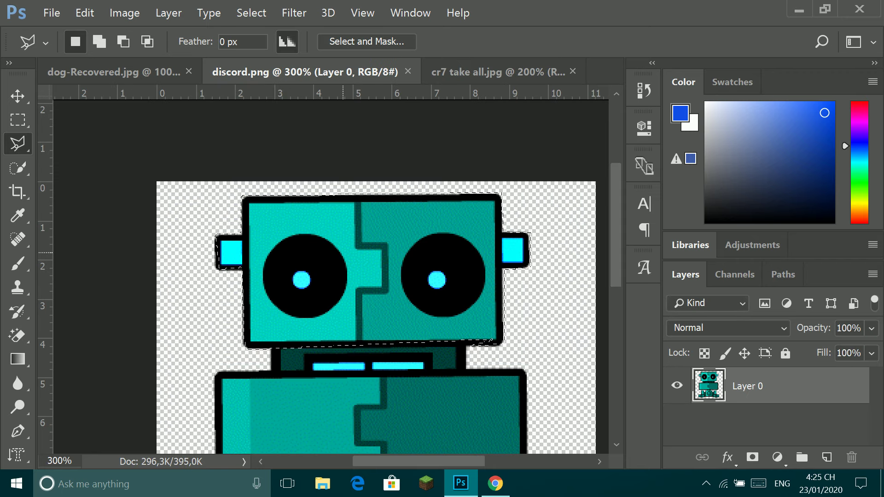
{"action": "key", "text": "v"}
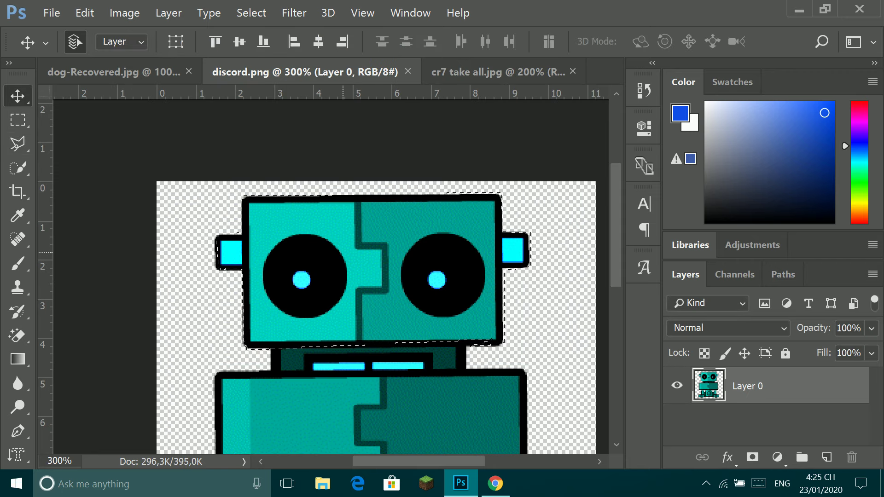
{"action": "left_click_drag", "start_coordinate": [281, 269], "coordinate": [115, 71]}
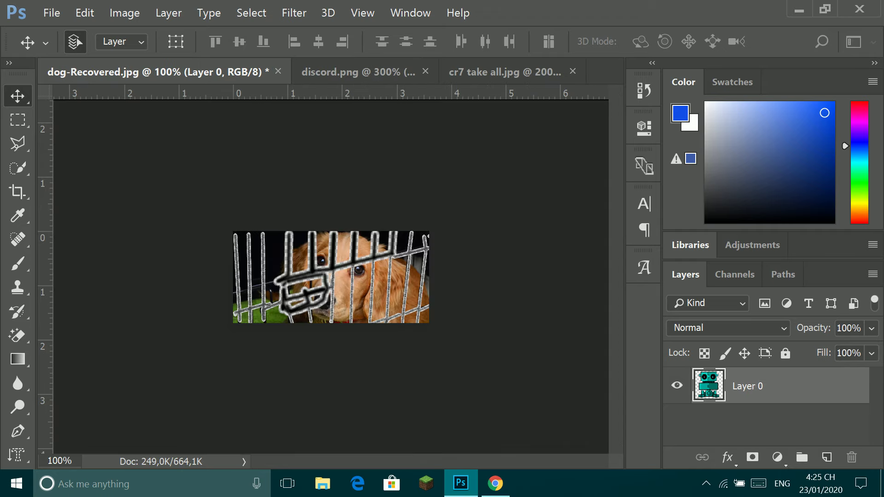
{"action": "mouse_move", "coordinate": [138, 116]}
{"action": "left_mouse_down"}
{"action": "mouse_move", "coordinate": [343, 276]}
{"action": "mouse_move", "coordinate": [322, 273]}
{"action": "left_mouse_up"}
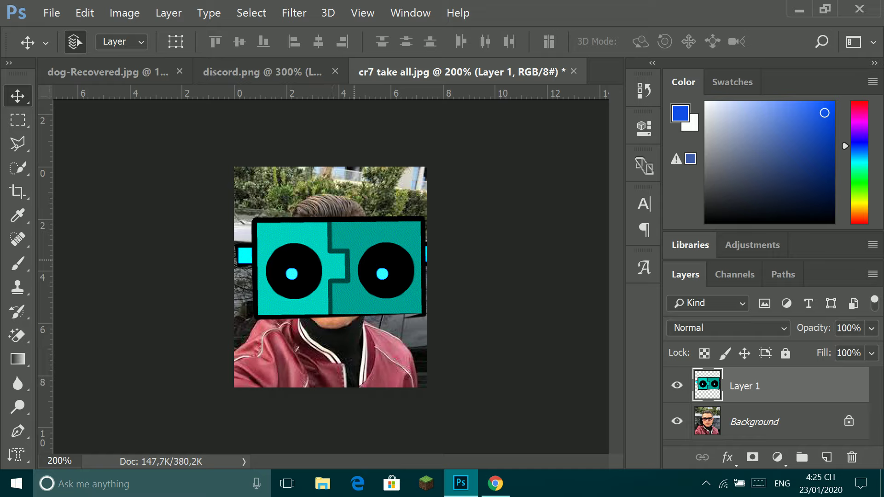
{"action": "key", "text": "t"}
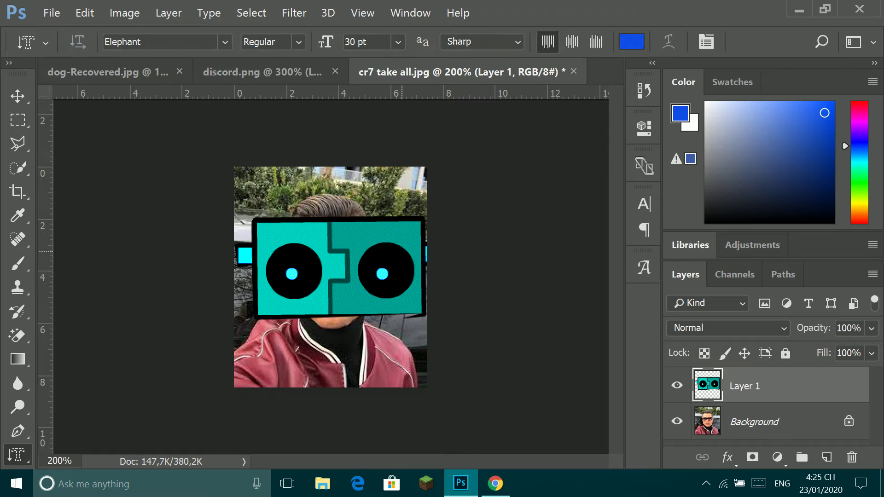
- Scale down, stretch, slightly tilt and move the robot head over the eyes
{"action": "key", "text": "ctrl+t"}
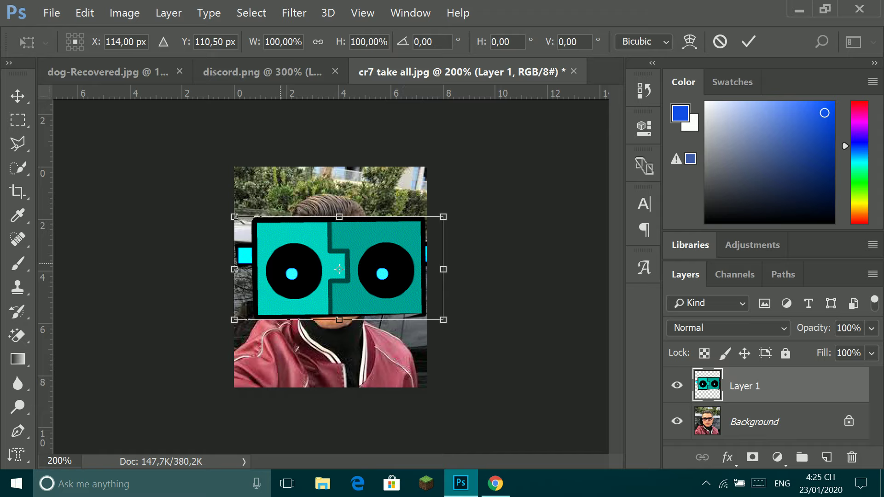
{"action": "left_click_drag", "start_coordinate": [235, 217], "coordinate": [270, 251]}
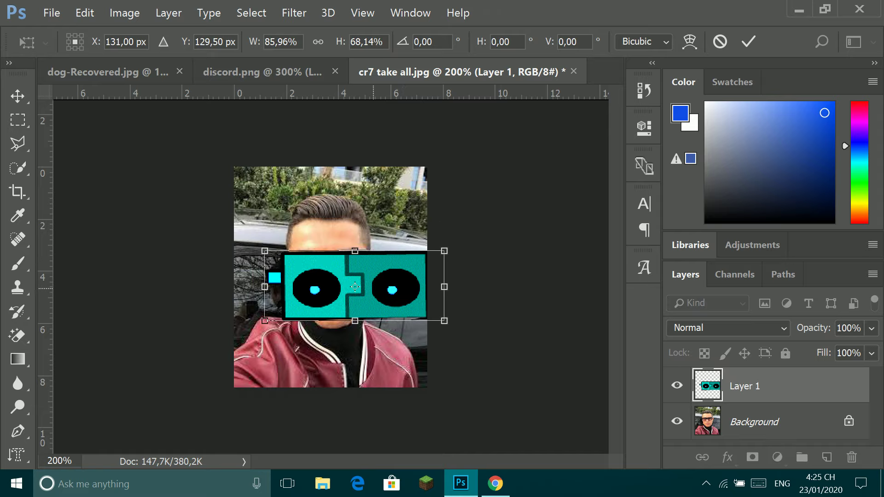
{"action": "left_click_drag", "start_coordinate": [382, 286], "coordinate": [358, 277]}
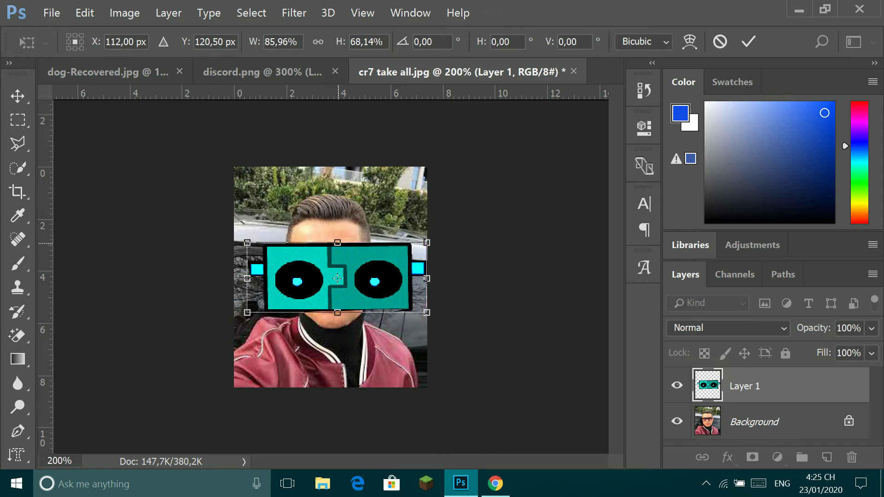
{"action": "left_click_drag", "start_coordinate": [338, 242], "coordinate": [337, 220]}
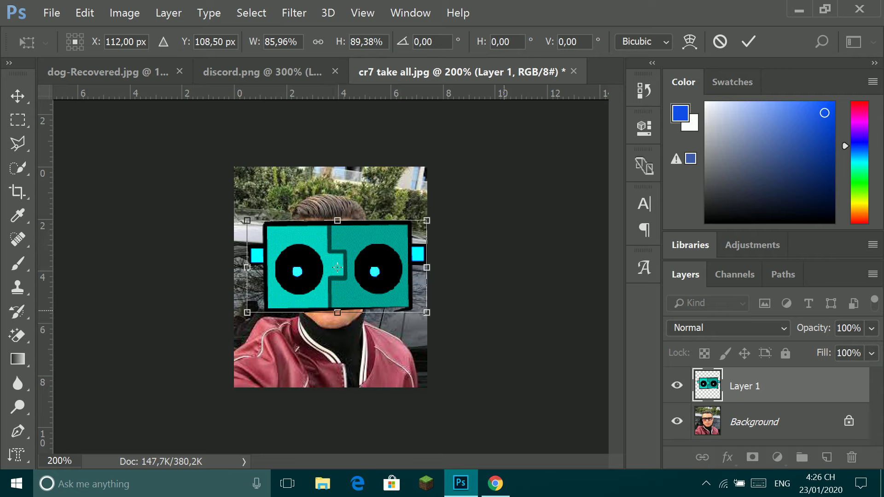
{"action": "left_click_drag", "start_coordinate": [503, 311], "coordinate": [501, 317]}
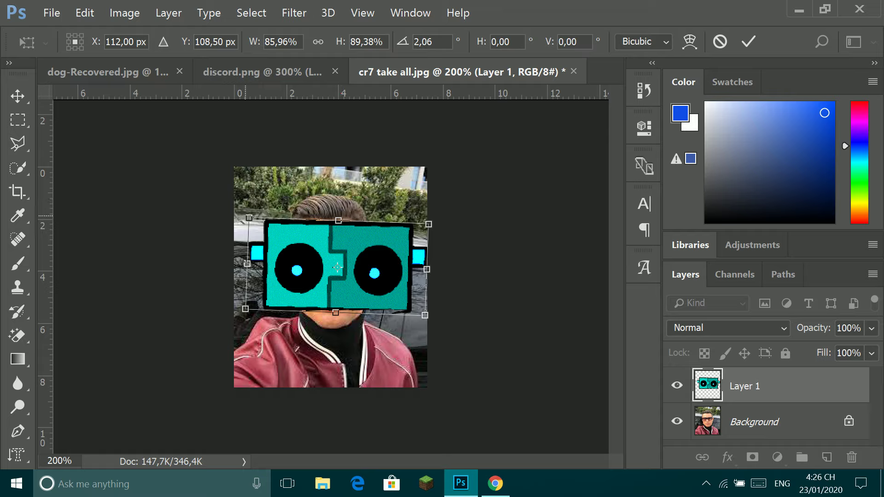
{"action": "left_click_drag", "start_coordinate": [249, 218], "coordinate": [241, 212]}
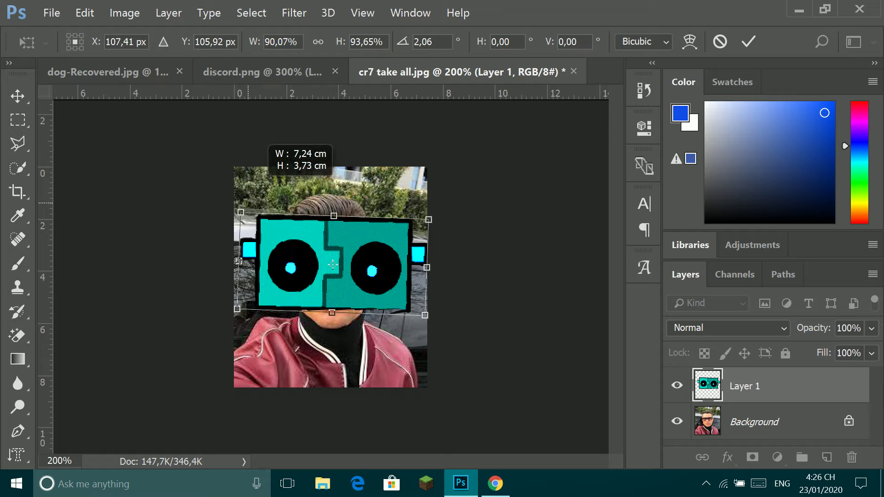
{"action": "left_click_drag", "start_coordinate": [332, 264], "coordinate": [331, 278]}
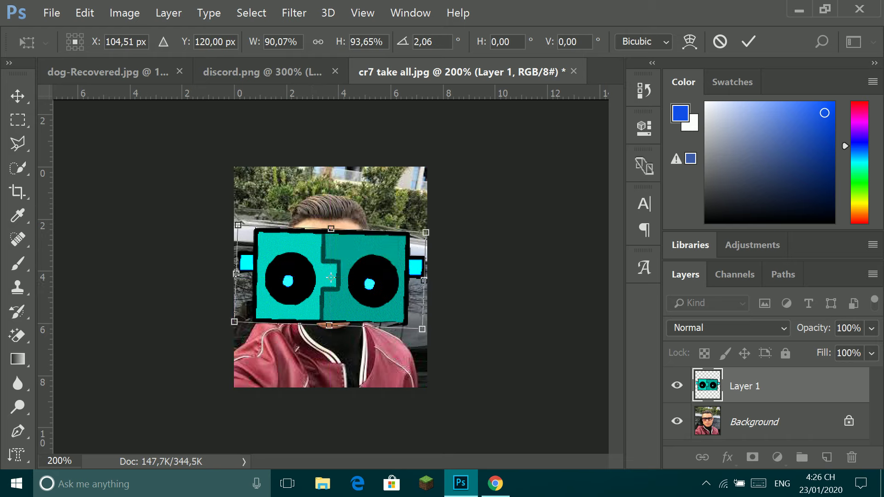
- Apply the free transform to commit the robot head's new size and tilt
{"action": "left_click", "coordinate": [17, 239]}
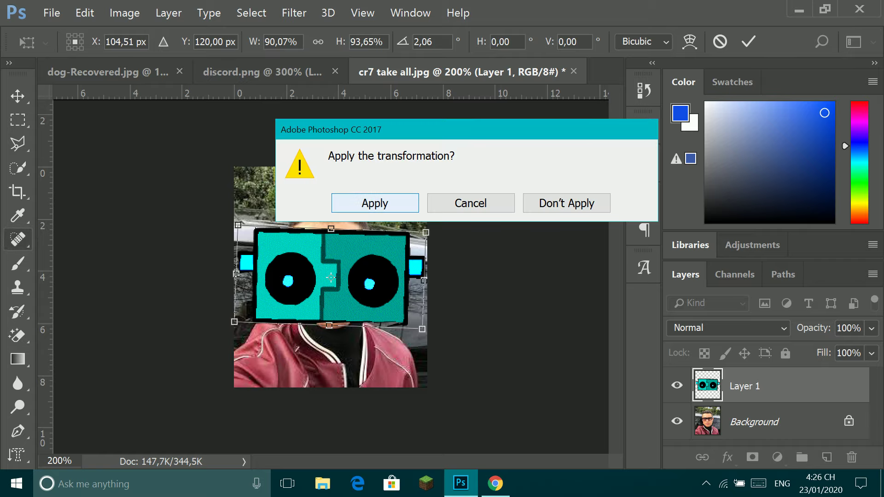
{"action": "key", "text": "Tab"}
{"action": "key", "text": "Return"}
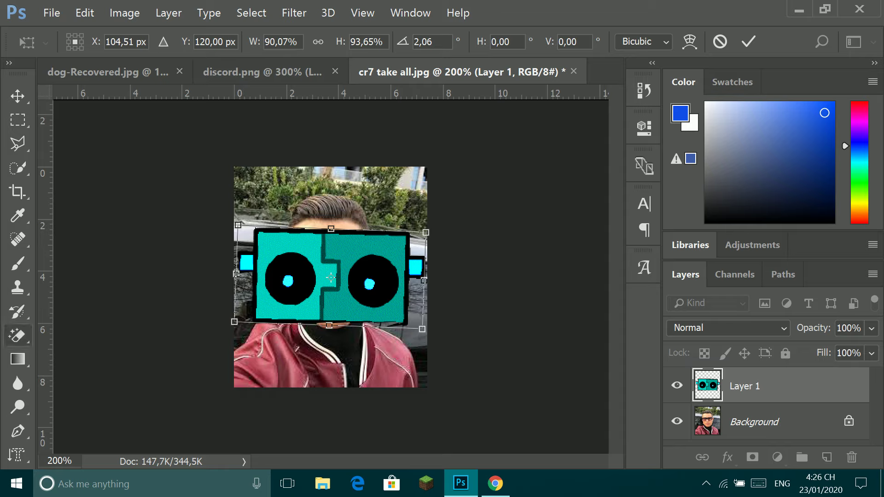
{"action": "left_click", "coordinate": [17, 335]}
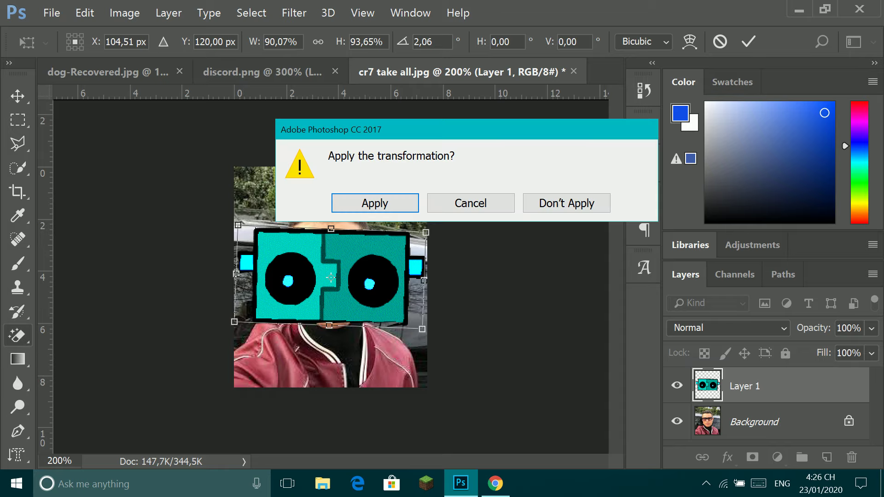
{"action": "left_click", "coordinate": [375, 203]}
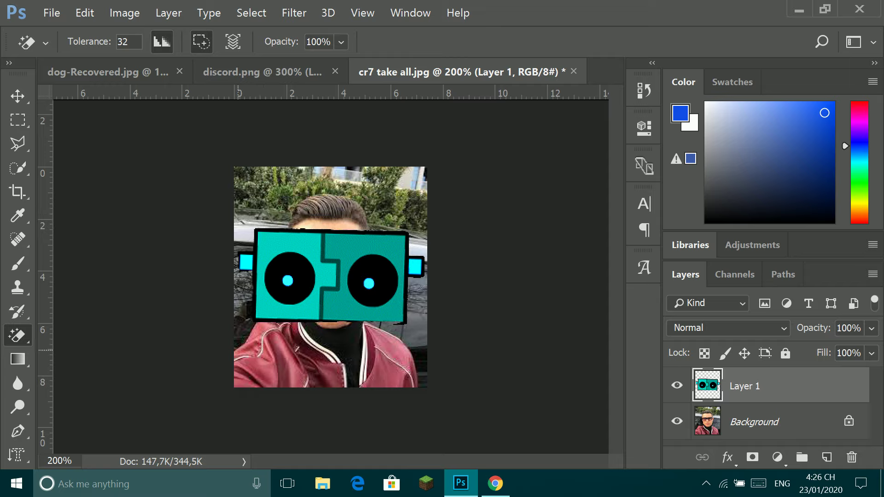
- Erase robot overlay over the glasses, nose, right cheek and hair, then return to discord.png
{"action": "right_click", "coordinate": [17, 335]}
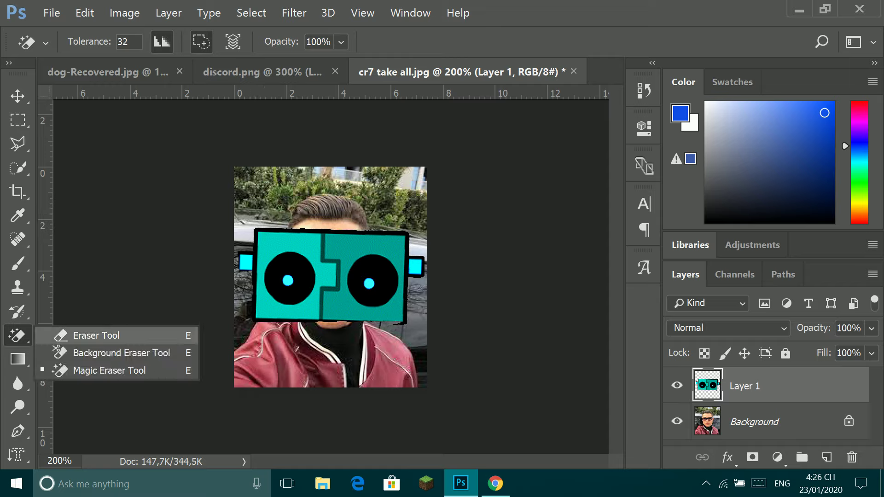
{"action": "left_click", "coordinate": [83, 335]}
{"action": "left_click", "coordinate": [324, 279]}
{"action": "mouse_move", "coordinate": [326, 278]}
{"action": "left_mouse_down"}
{"action": "mouse_move", "coordinate": [313, 236]}
{"action": "mouse_move", "coordinate": [293, 311]}
{"action": "mouse_move", "coordinate": [370, 316]}
{"action": "mouse_move", "coordinate": [359, 254]}
{"action": "left_mouse_up"}
{"action": "mouse_move", "coordinate": [322, 247]}
{"action": "left_mouse_down"}
{"action": "mouse_move", "coordinate": [299, 279]}
{"action": "mouse_move", "coordinate": [314, 303]}
{"action": "mouse_move", "coordinate": [352, 274]}
{"action": "mouse_move", "coordinate": [374, 280]}
{"action": "mouse_move", "coordinate": [343, 264]}
{"action": "mouse_move", "coordinate": [368, 295]}
{"action": "mouse_move", "coordinate": [366, 305]}
{"action": "mouse_move", "coordinate": [343, 288]}
{"action": "mouse_move", "coordinate": [357, 283]}
{"action": "mouse_move", "coordinate": [352, 294]}
{"action": "left_mouse_up"}
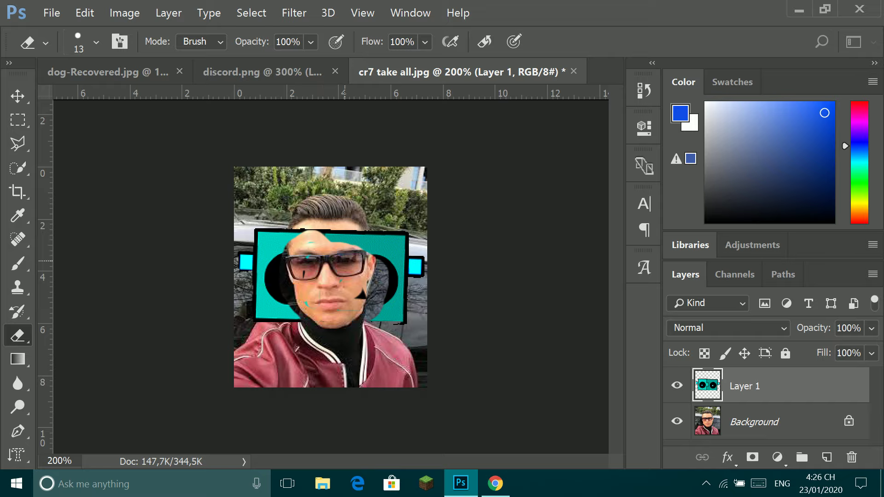
{"action": "left_click", "coordinate": [361, 296]}
{"action": "mouse_move", "coordinate": [333, 233]}
{"action": "left_mouse_down"}
{"action": "mouse_move", "coordinate": [326, 242]}
{"action": "mouse_move", "coordinate": [284, 231]}
{"action": "mouse_move", "coordinate": [352, 237]}
{"action": "mouse_move", "coordinate": [339, 245]}
{"action": "left_mouse_up"}
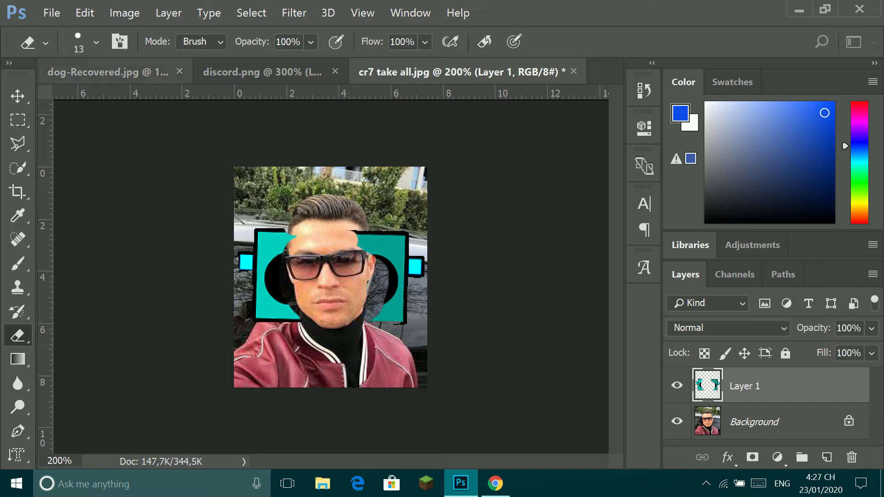
{"action": "left_click", "coordinate": [262, 72]}
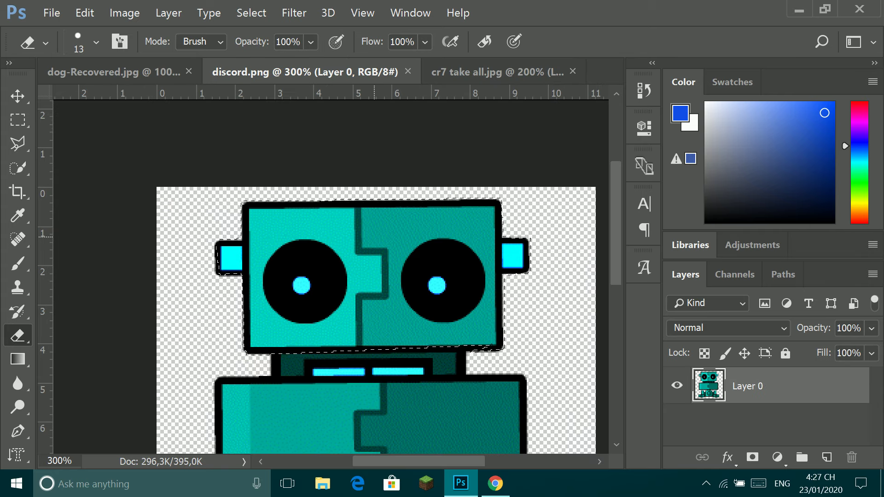
- Copy the robot selection to a new layer, then erase teal shapes right of the selfie's face
{"action": "key", "text": "ctrl+j"}
{"action": "left_click", "coordinate": [497, 71]}
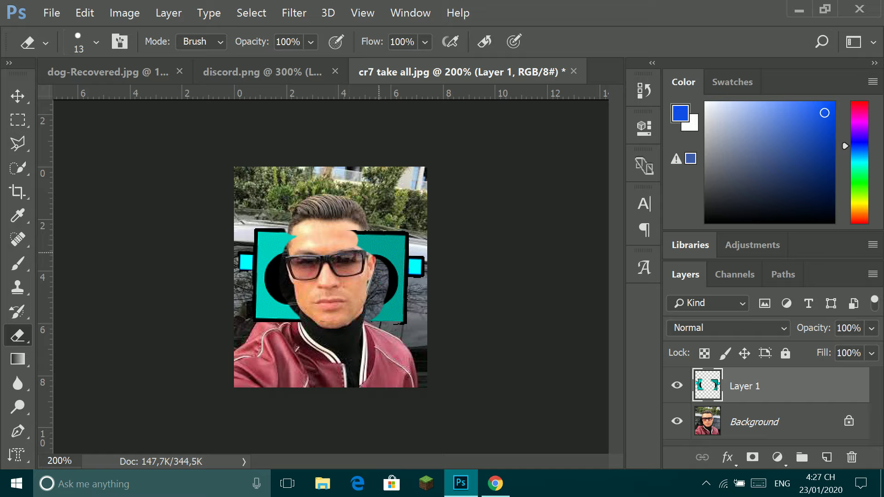
{"action": "left_click_drag", "start_coordinate": [378, 252], "coordinate": [324, 251]}
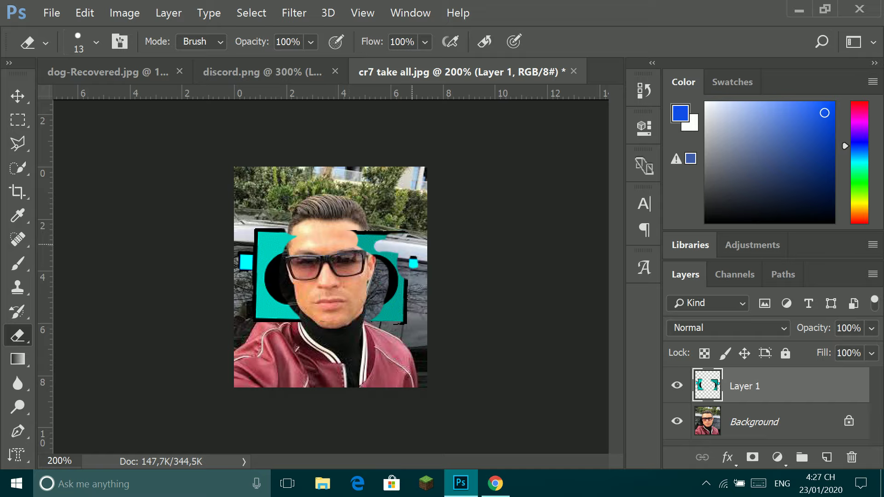
{"action": "mouse_move", "coordinate": [371, 232]}
{"action": "left_mouse_down"}
{"action": "mouse_move", "coordinate": [357, 239]}
{"action": "mouse_move", "coordinate": [398, 263]}
{"action": "mouse_move", "coordinate": [386, 283]}
{"action": "mouse_move", "coordinate": [412, 257]}
{"action": "mouse_move", "coordinate": [405, 308]}
{"action": "mouse_move", "coordinate": [391, 301]}
{"action": "mouse_move", "coordinate": [391, 281]}
{"action": "left_mouse_up"}
- Hide the selfie's robot overlay layer and go back to discord.png
{"action": "left_click", "coordinate": [676, 385]}
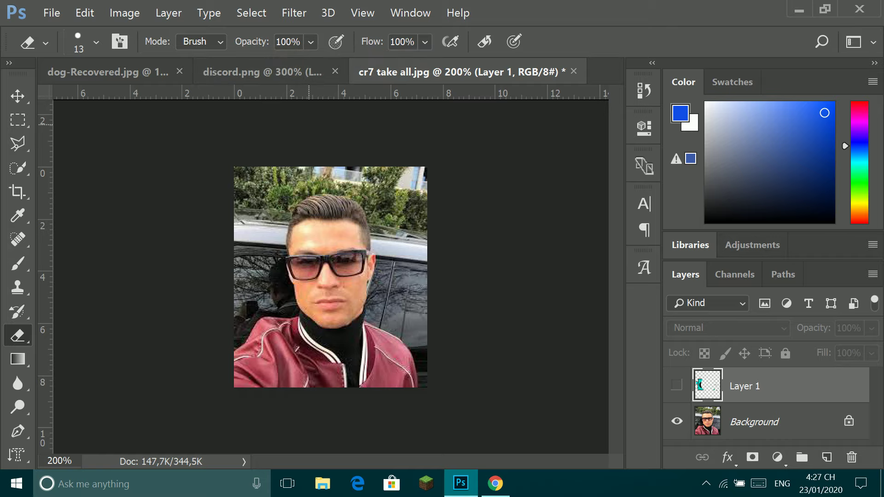
{"action": "left_click", "coordinate": [338, 254]}
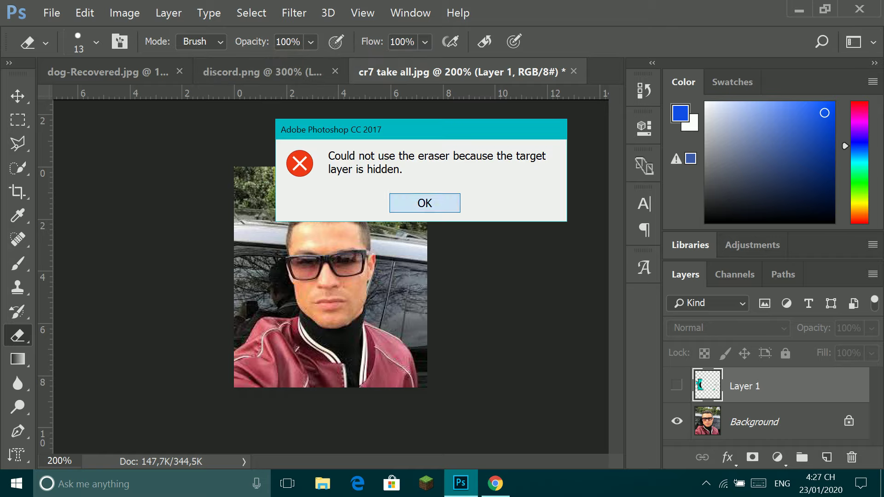
{"action": "left_click", "coordinate": [424, 203]}
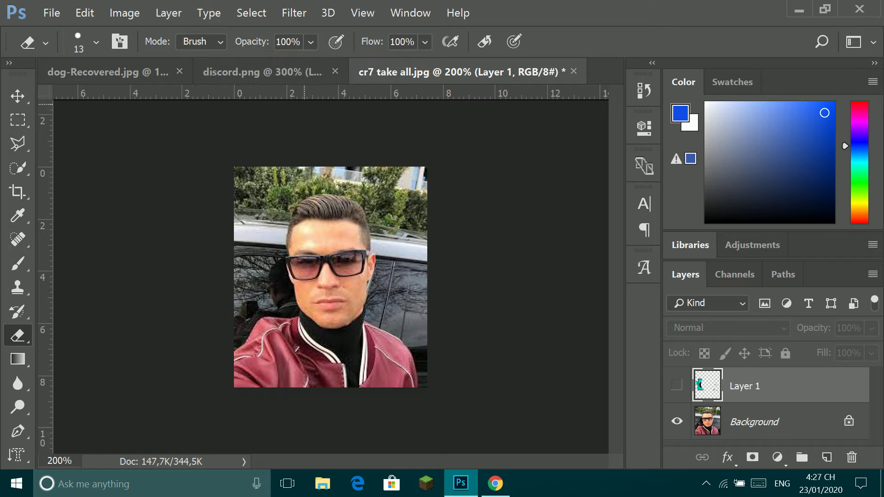
{"action": "left_click", "coordinate": [262, 72]}
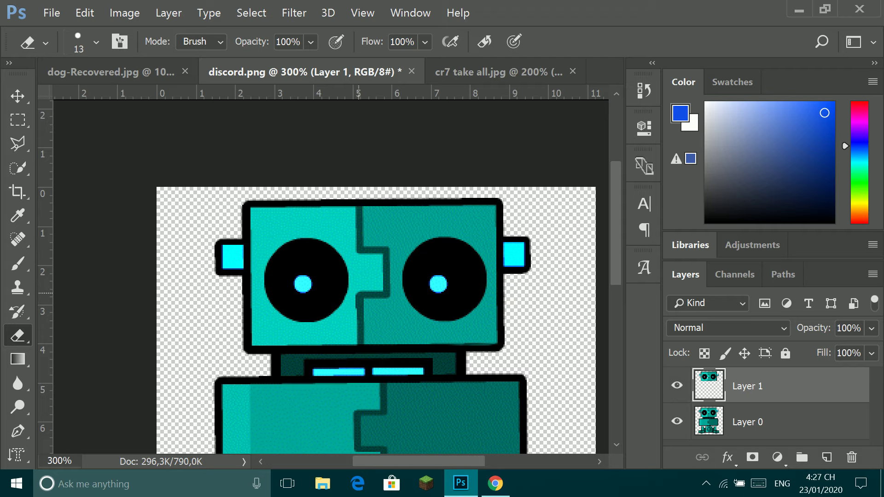
- Zoom in on the selfie face and try the Healing Brush, dismissing its source-point warning
{"action": "left_click", "coordinate": [497, 71]}
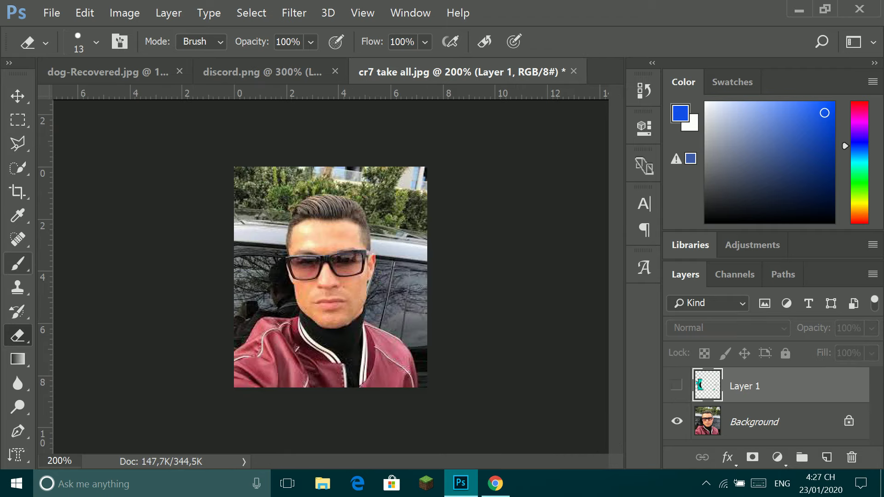
{"action": "left_click", "coordinate": [17, 239]}
{"action": "left_click", "coordinate": [17, 215]}
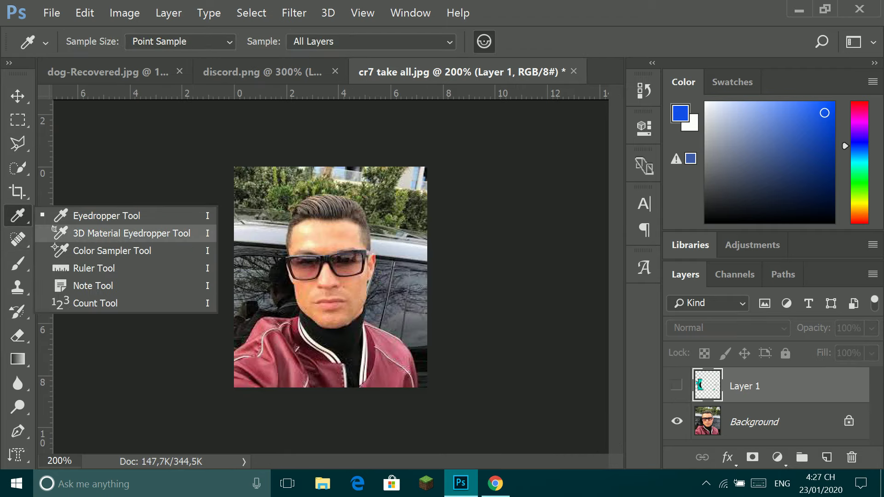
{"action": "left_click", "coordinate": [17, 239]}
{"action": "right_click", "coordinate": [17, 239]}
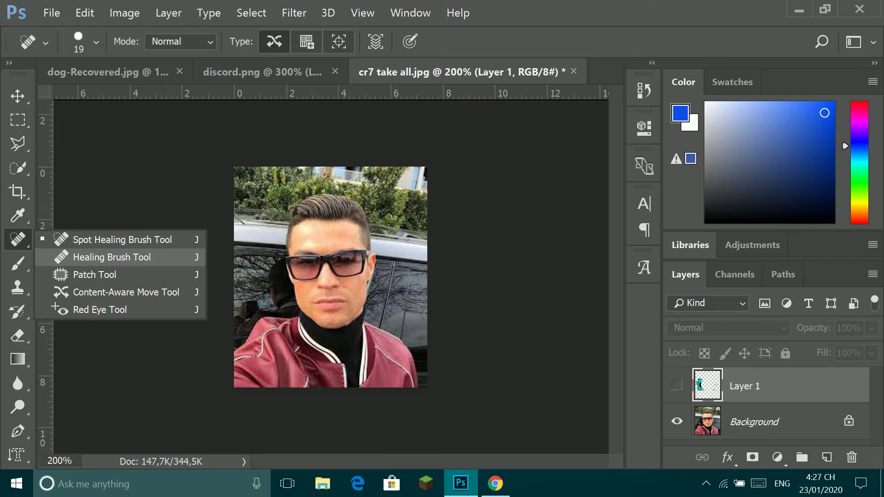
{"action": "left_click", "coordinate": [83, 256]}
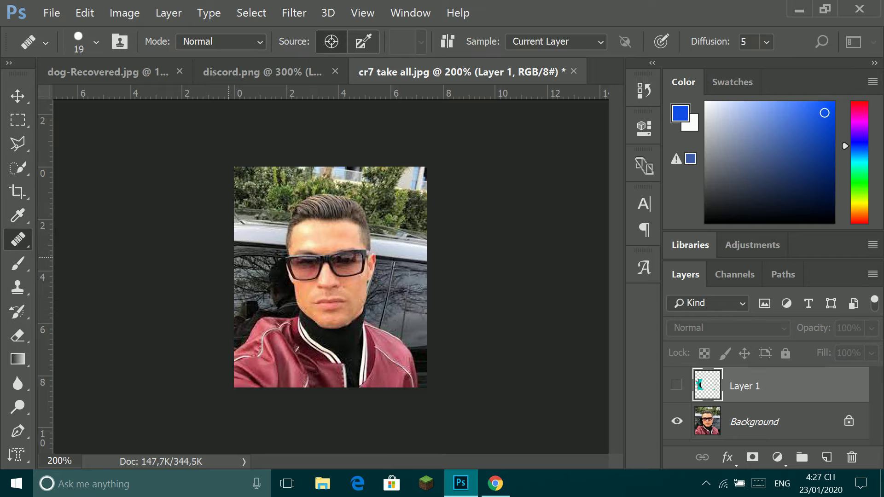
{"action": "key", "text": "ctrl+plus"}
{"action": "key", "text": "ctrl+plus"}
{"action": "key", "text": "ctrl+plus"}
{"action": "key", "text": "ctrl+plus"}
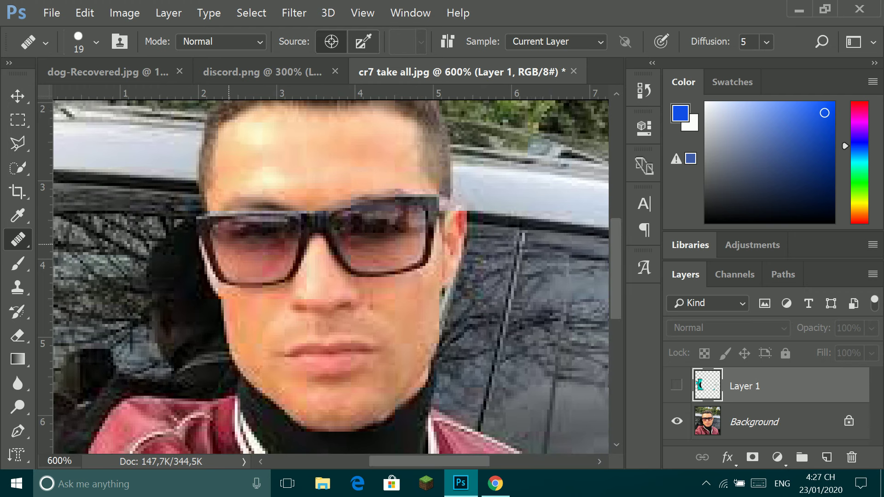
{"action": "left_click", "coordinate": [261, 293]}
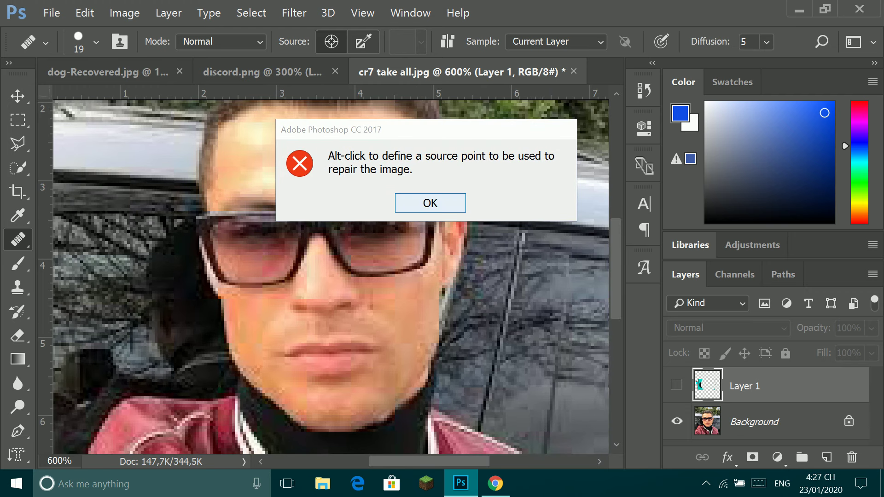
{"action": "left_click", "coordinate": [400, 203]}
- Glance at discord.png, return to the cr7 selfie, and open the painting tools group
{"action": "left_click", "coordinate": [263, 72]}
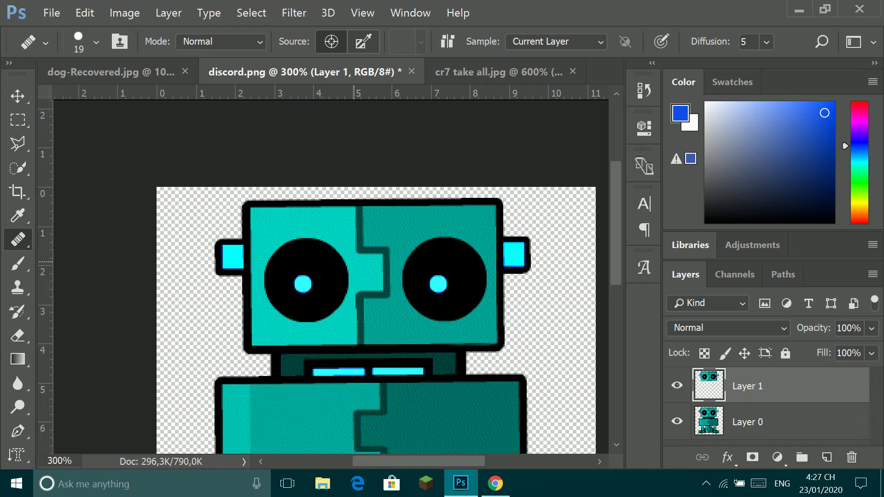
{"action": "key", "text": "t"}
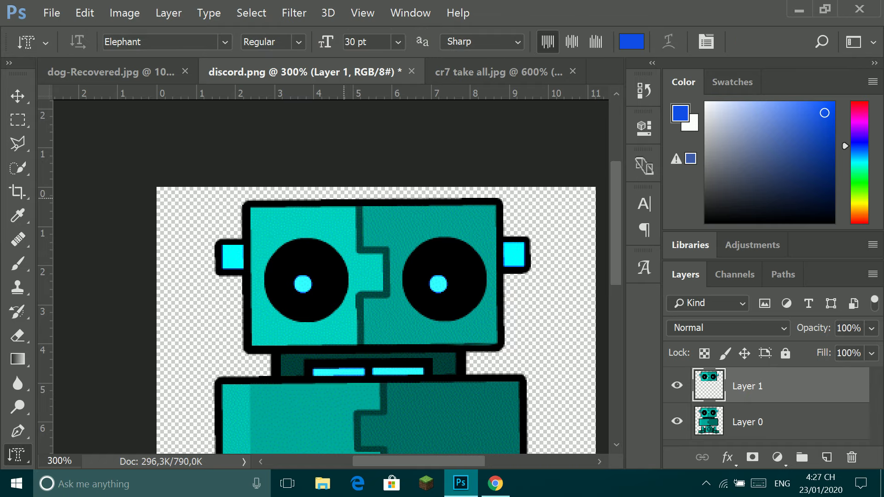
{"action": "left_click", "coordinate": [497, 72]}
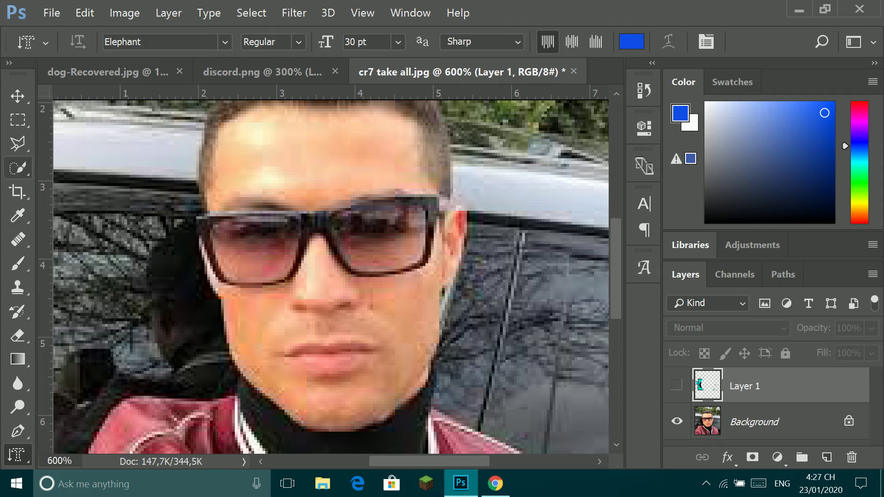
{"action": "left_click", "coordinate": [17, 168]}
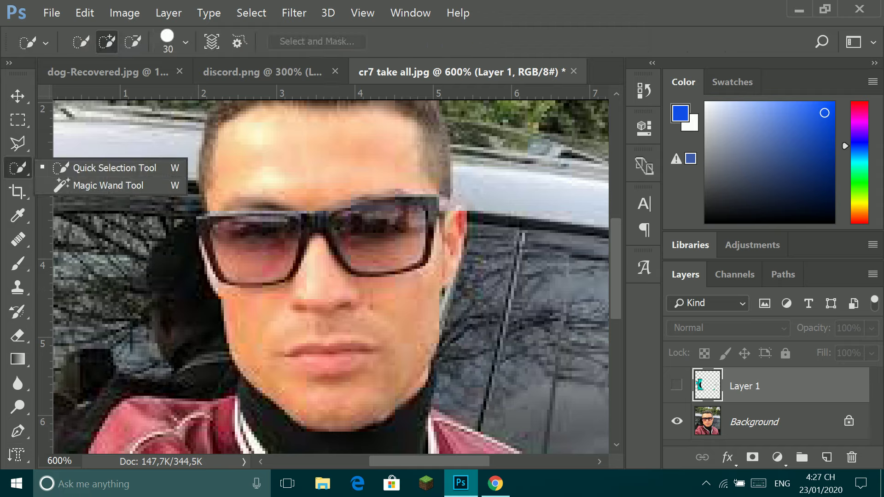
{"action": "left_click", "coordinate": [18, 263]}
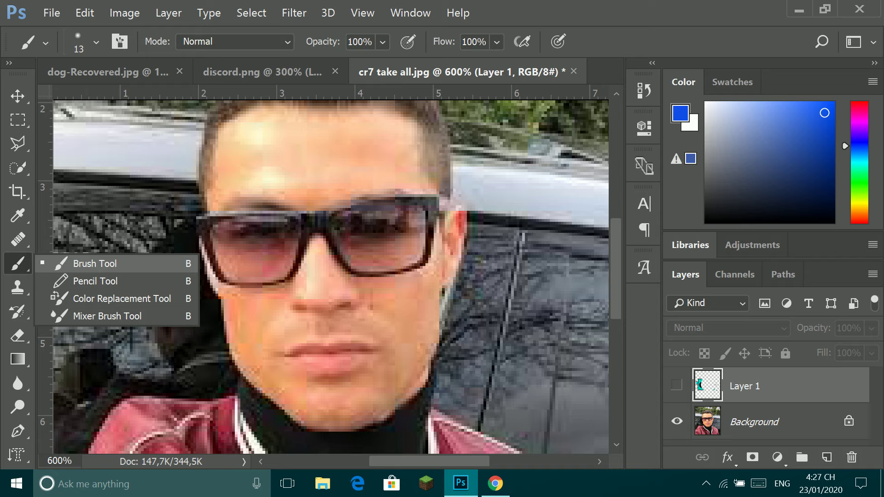
- Choose the Brush Tool with a dark red paint colour
{"action": "left_click", "coordinate": [110, 265]}
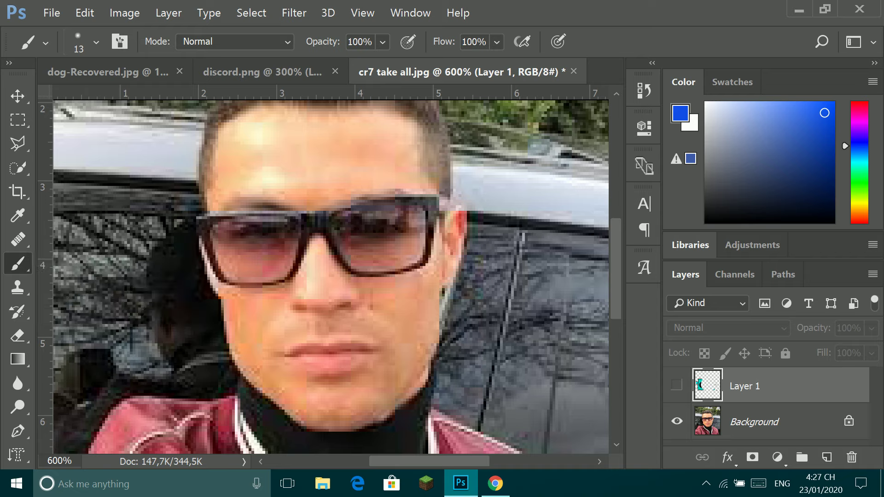
{"action": "left_click", "coordinate": [858, 104]}
{"action": "left_click", "coordinate": [829, 142]}
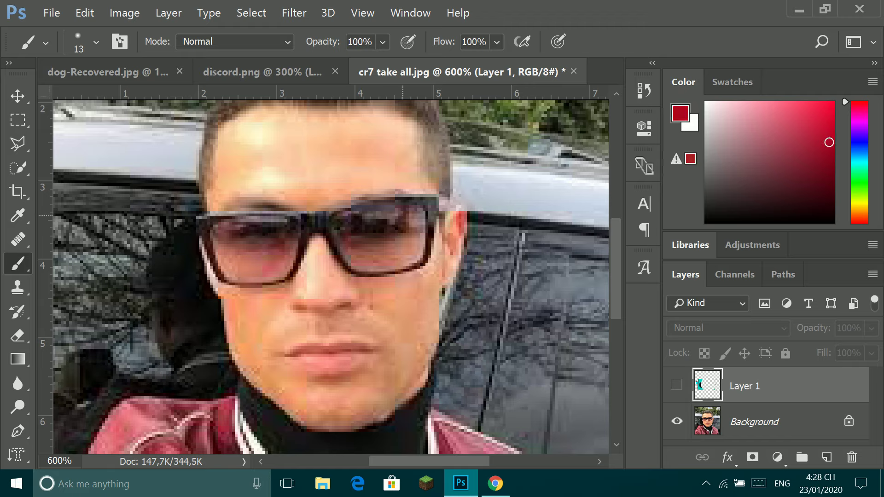
- Clear the hidden-layer warnings and unlock the Background as Layer 0
{"action": "left_click", "coordinate": [361, 217]}
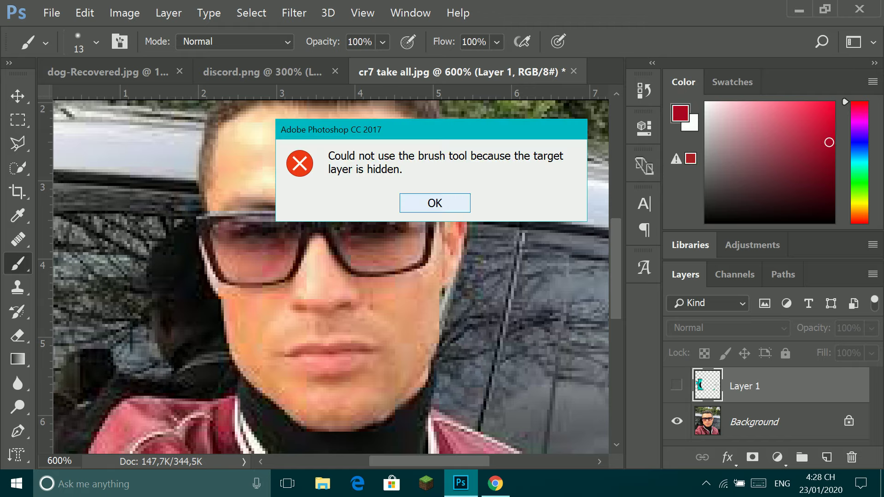
{"action": "left_click", "coordinate": [435, 203]}
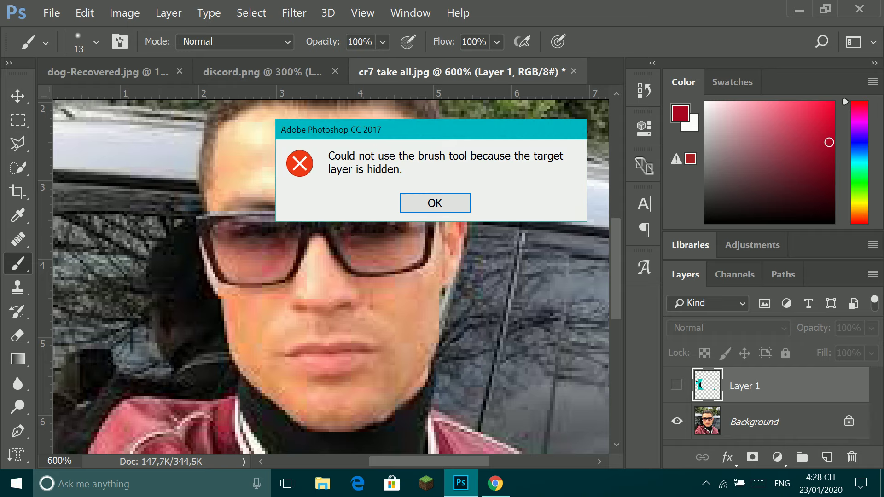
{"action": "left_click", "coordinate": [434, 202]}
{"action": "left_click", "coordinate": [848, 420]}
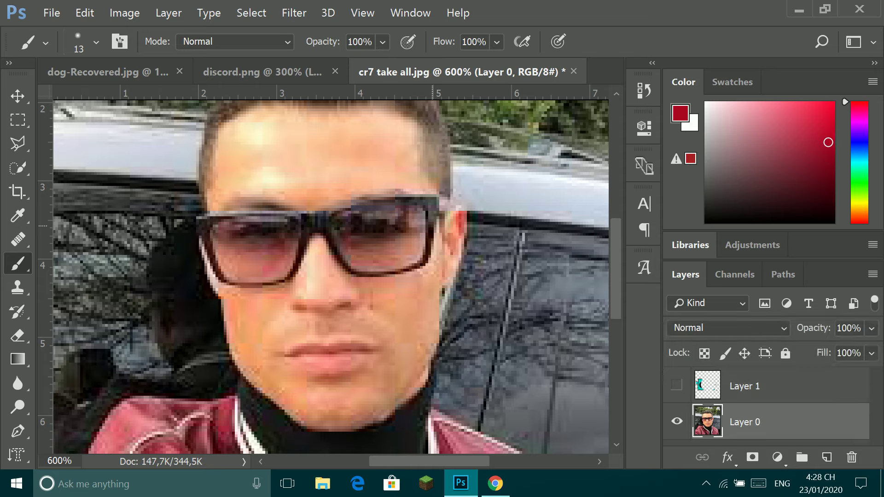
- Paint bright red glows over both sunglasses lenses
{"action": "mouse_move", "coordinate": [401, 229]}
{"action": "left_mouse_down"}
{"action": "mouse_move", "coordinate": [367, 231]}
{"action": "mouse_move", "coordinate": [397, 230]}
{"action": "left_mouse_up"}
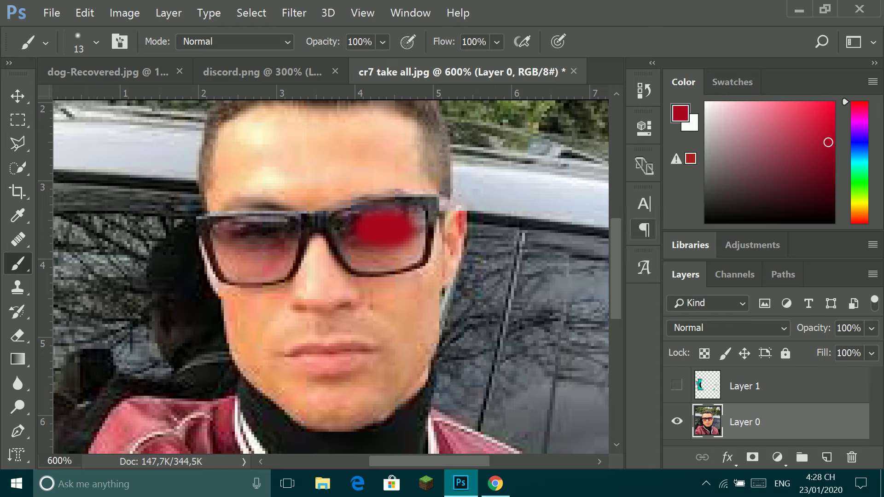
{"action": "left_click", "coordinate": [831, 108]}
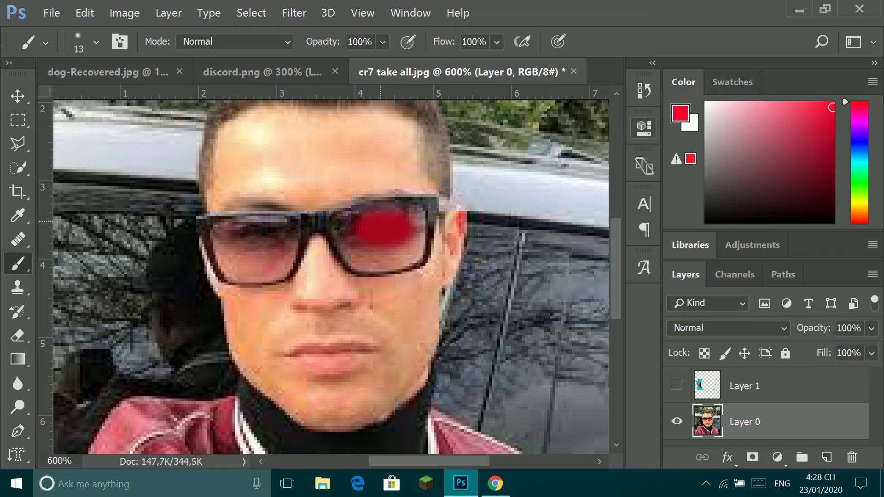
{"action": "left_click_drag", "start_coordinate": [380, 221], "coordinate": [367, 227]}
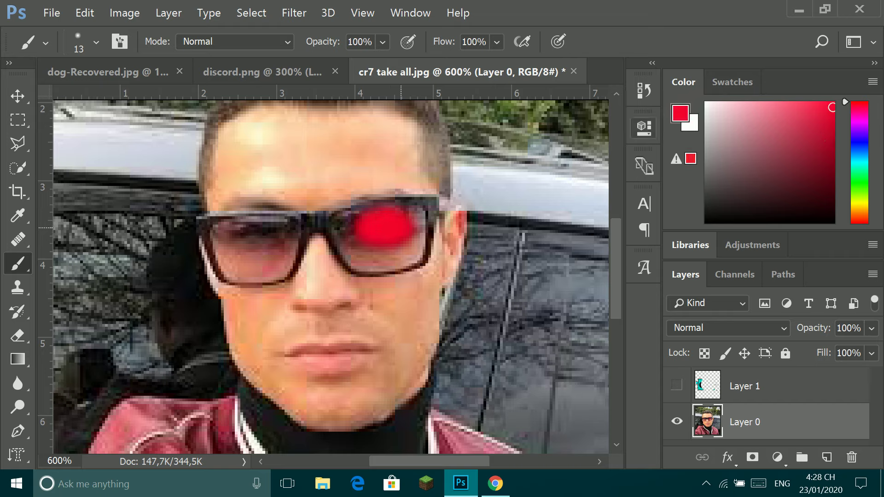
{"action": "left_click_drag", "start_coordinate": [242, 235], "coordinate": [268, 242]}
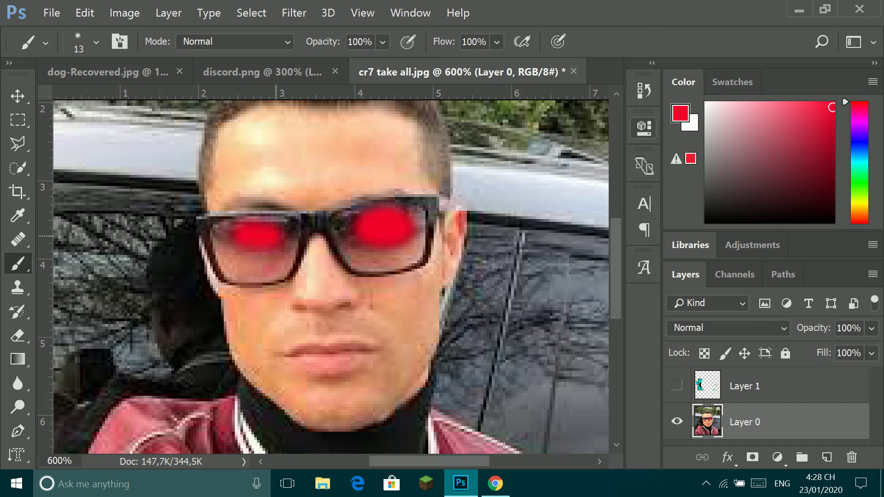
- Paint blue brow strokes on both sides of the forehead
{"action": "left_click", "coordinate": [859, 143]}
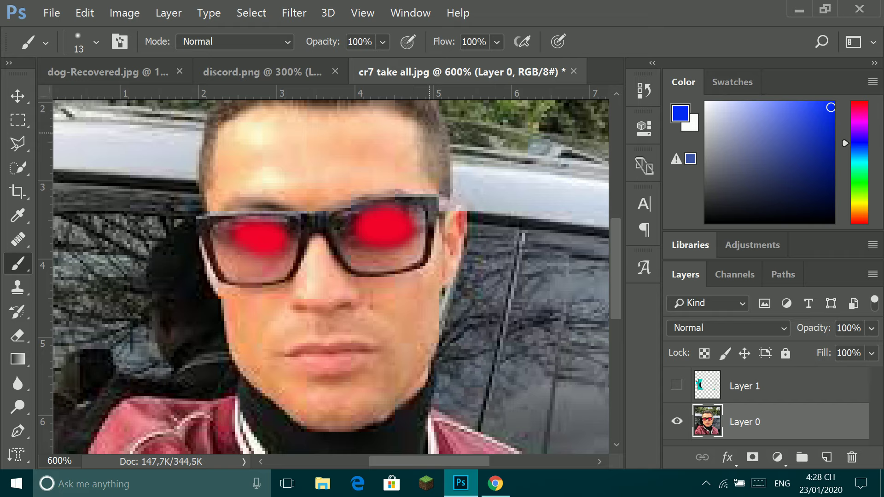
{"action": "left_click_drag", "start_coordinate": [432, 130], "coordinate": [400, 174]}
{"action": "left_click_drag", "start_coordinate": [260, 150], "coordinate": [273, 181]}
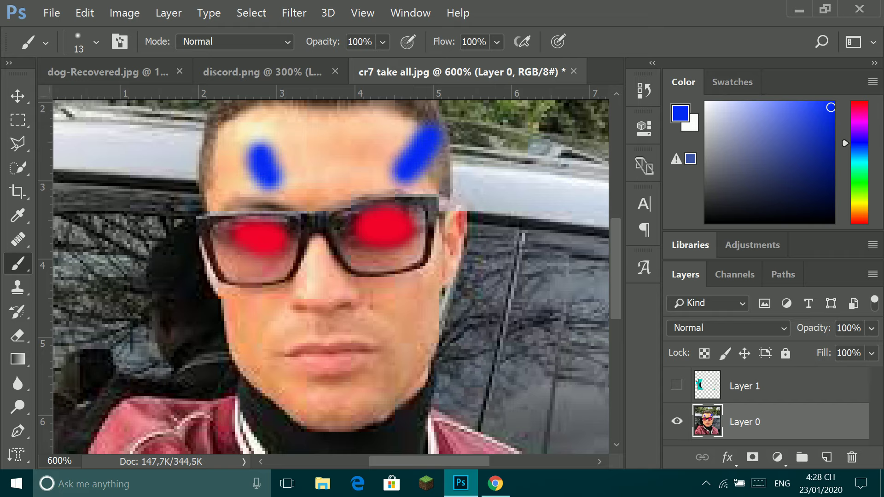
- Paint a thick yellow smile stroke across the lips
{"action": "left_click", "coordinate": [859, 204]}
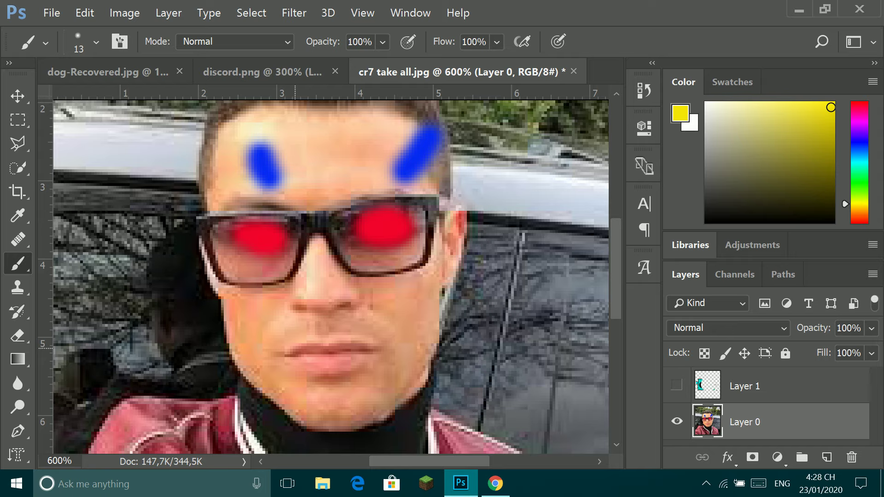
{"action": "left_click", "coordinate": [288, 348]}
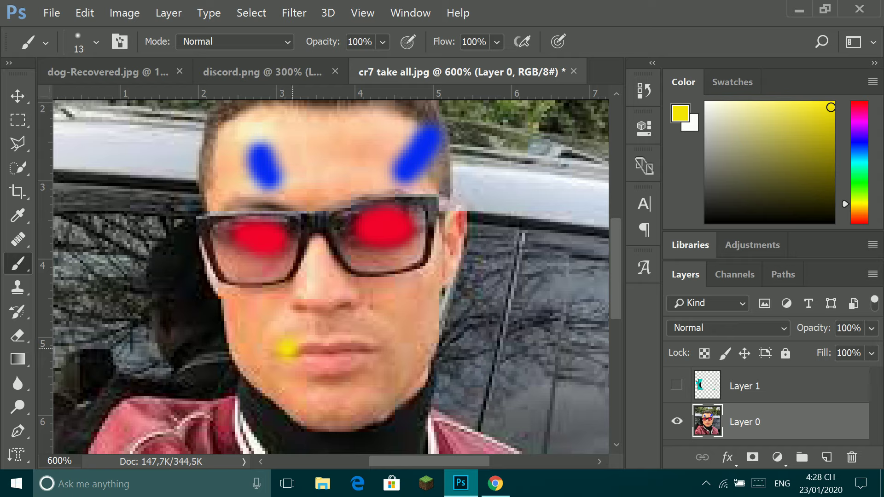
{"action": "mouse_move", "coordinate": [290, 349]}
{"action": "left_mouse_down"}
{"action": "mouse_move", "coordinate": [412, 317]}
{"action": "mouse_move", "coordinate": [322, 367]}
{"action": "mouse_move", "coordinate": [281, 309]}
{"action": "left_mouse_up"}
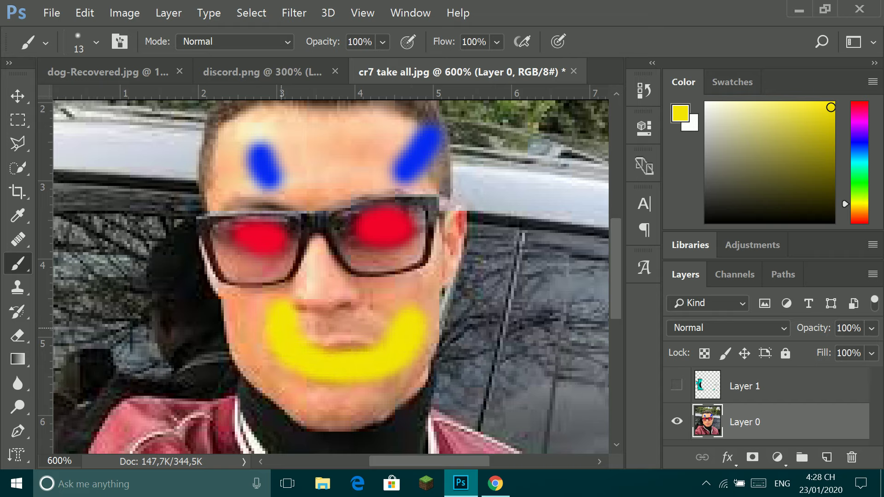
{"action": "left_click_drag", "start_coordinate": [304, 380], "coordinate": [386, 382]}
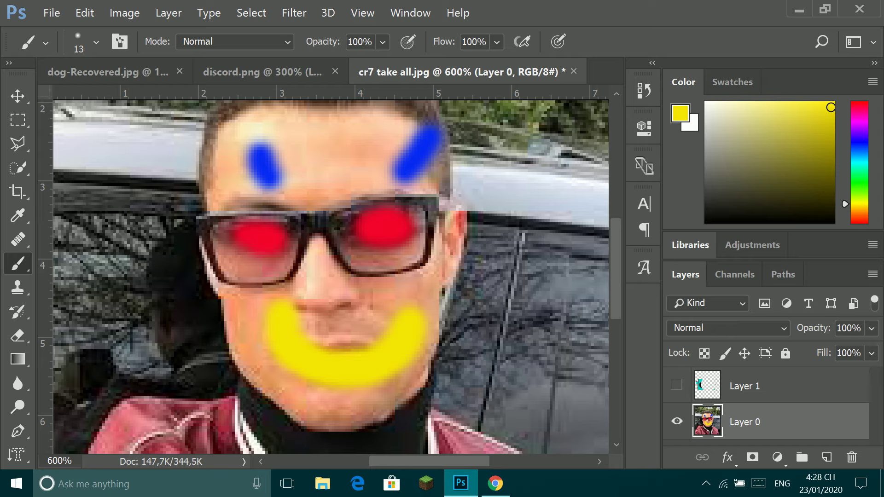
- Erase most of the yellow smile over the mouth, plus a small spot on the car
{"action": "key", "text": "ctrl+minus"}
{"action": "key", "text": "ctrl+minus"}
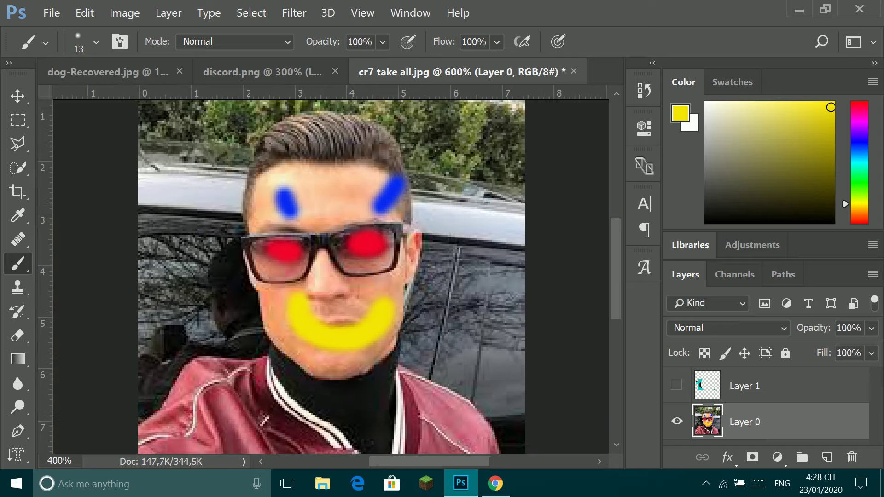
{"action": "key", "text": "ctrl+minus"}
{"action": "key", "text": "ctrl+minus"}
{"action": "key", "text": "ctrl+minus"}
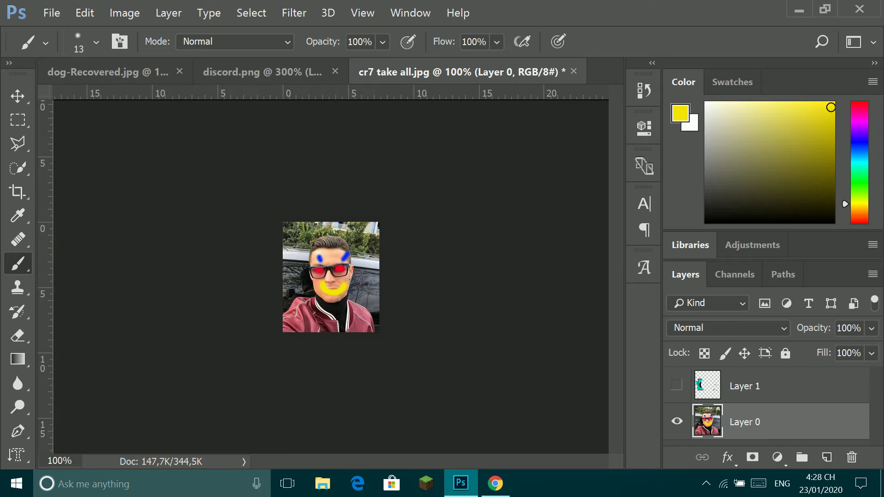
{"action": "key", "text": "ctrl+plus"}
{"action": "key", "text": "ctrl+plus"}
{"action": "key", "text": "ctrl+plus"}
{"action": "key", "text": "ctrl+plus"}
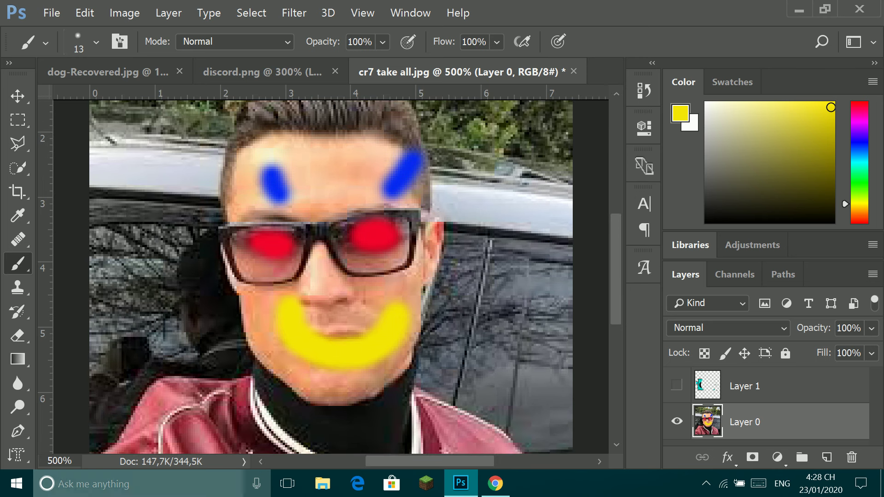
{"action": "left_click", "coordinate": [18, 335]}
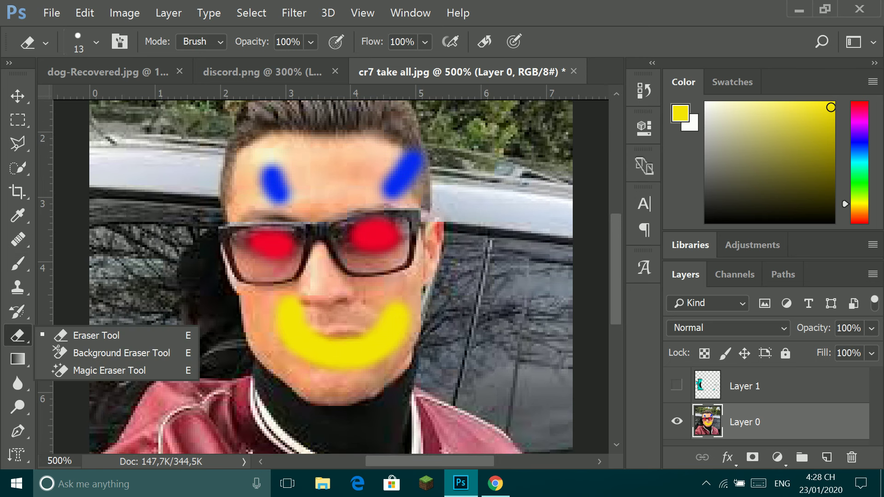
{"action": "left_click", "coordinate": [400, 315]}
{"action": "left_click_drag", "start_coordinate": [400, 315], "coordinate": [381, 352]}
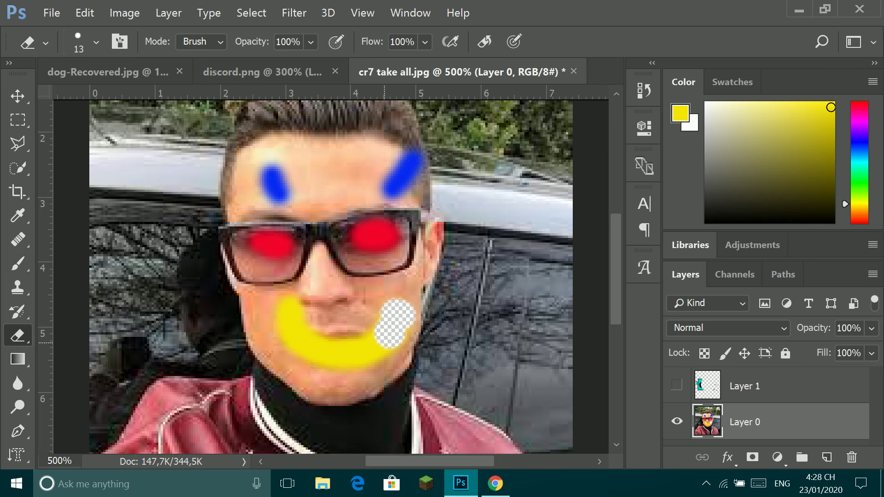
{"action": "left_click", "coordinate": [554, 378]}
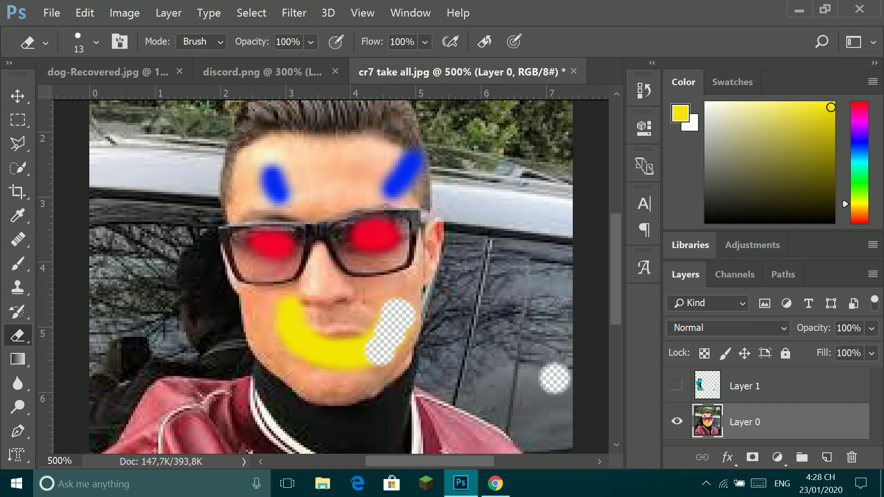
{"action": "mouse_move", "coordinate": [369, 344]}
{"action": "left_mouse_down"}
{"action": "mouse_move", "coordinate": [374, 351]}
{"action": "mouse_move", "coordinate": [288, 349]}
{"action": "mouse_move", "coordinate": [336, 364]}
{"action": "mouse_move", "coordinate": [370, 328]}
{"action": "left_mouse_up"}
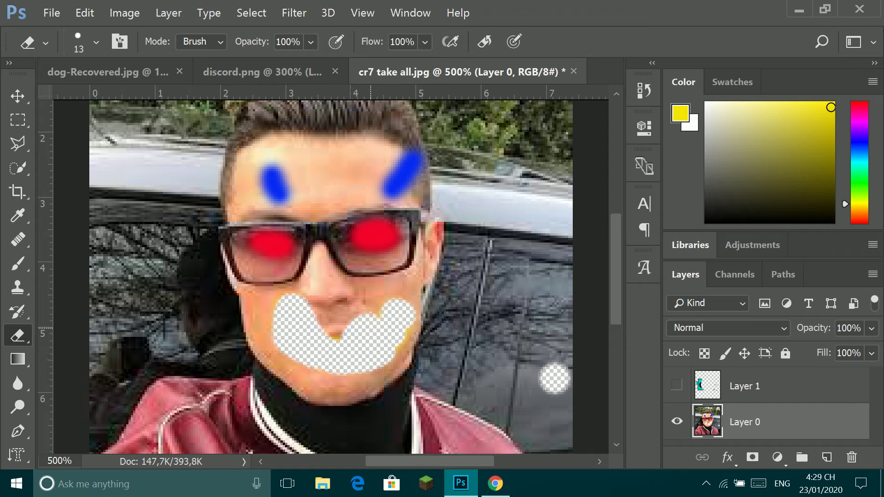
{"action": "left_click", "coordinate": [858, 147]}
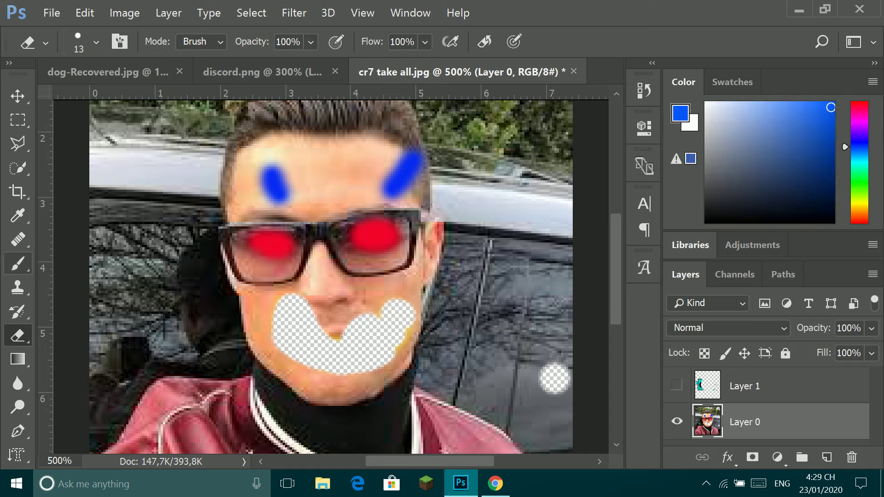
- Brush an orange zigzag stroke rising up the photo's left side, then zoom out
{"action": "left_click", "coordinate": [17, 264]}
{"action": "left_click", "coordinate": [111, 263]}
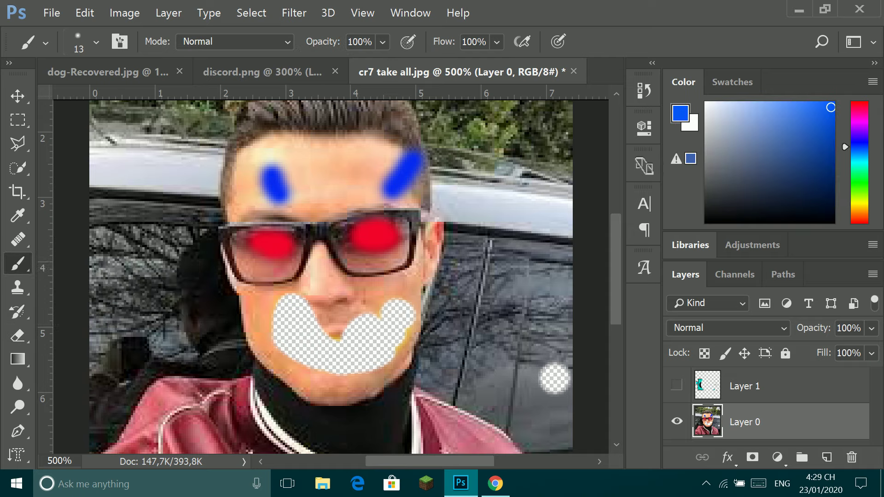
{"action": "left_click", "coordinate": [859, 202]}
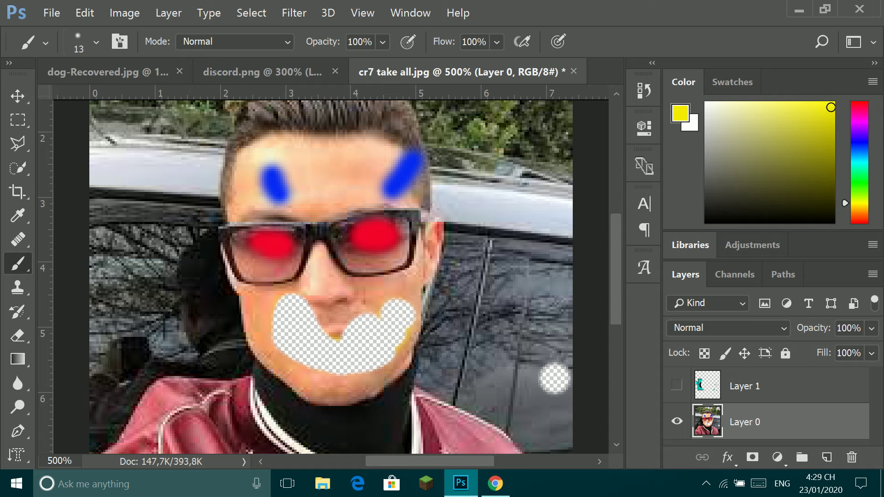
{"action": "left_click", "coordinate": [859, 104]}
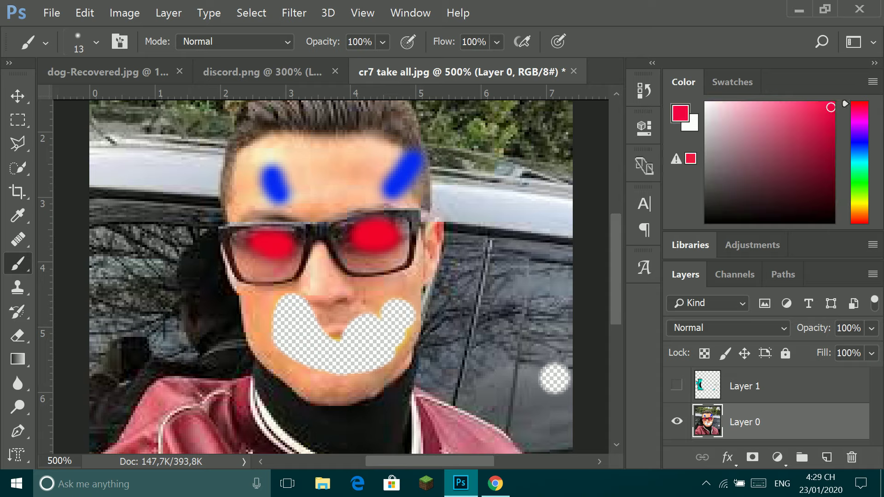
{"action": "left_click", "coordinate": [859, 208]}
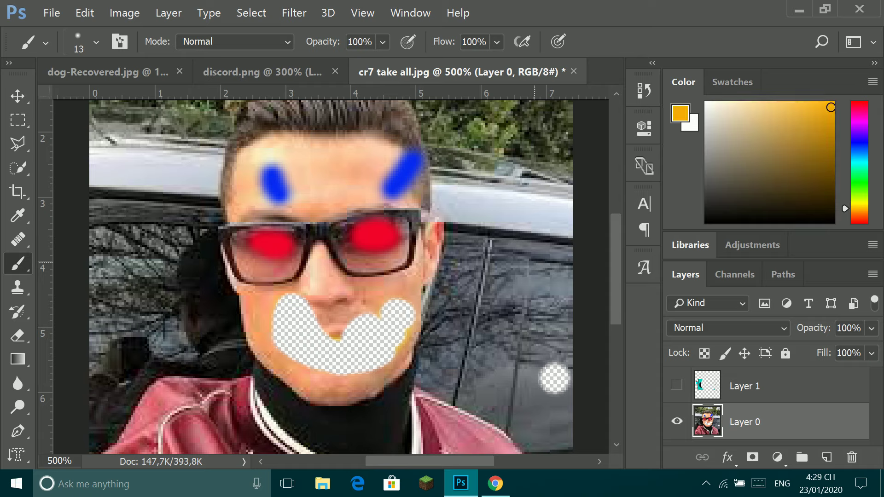
{"action": "left_click_drag", "start_coordinate": [100, 449], "coordinate": [152, 187]}
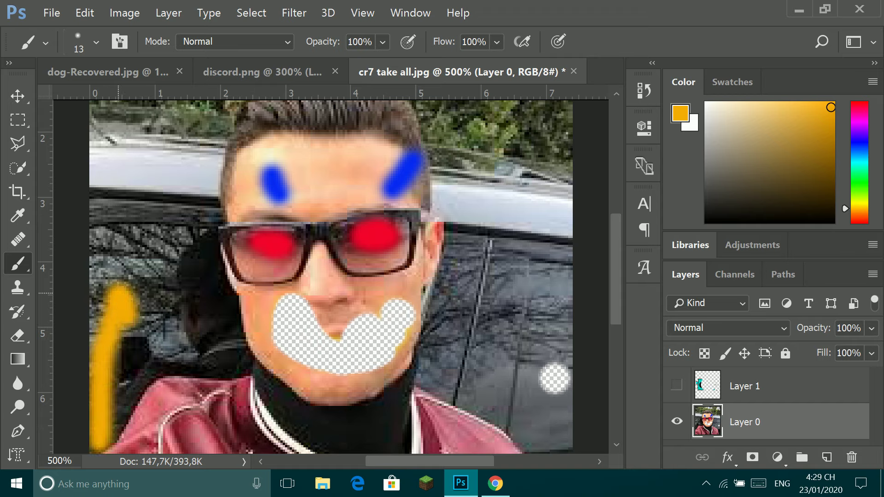
{"action": "left_click_drag", "start_coordinate": [154, 220], "coordinate": [191, 144]}
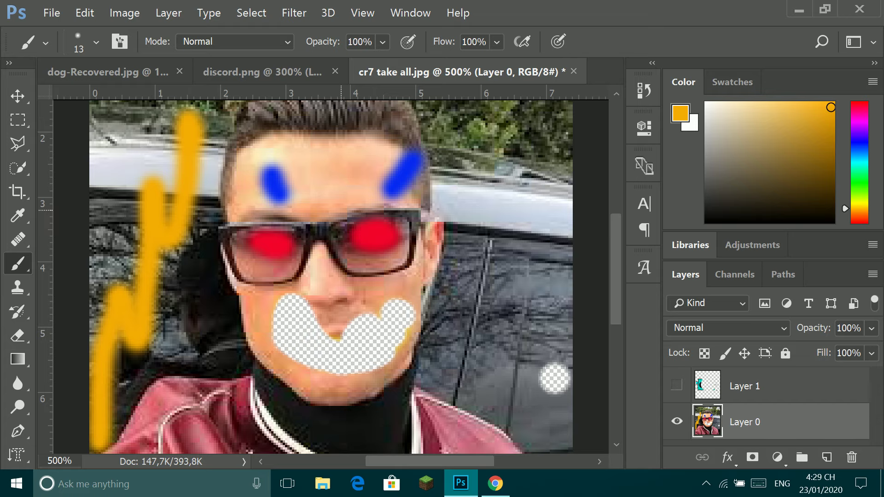
{"action": "key", "text": "ctrl+minus"}
{"action": "key", "text": "ctrl+minus"}
{"action": "key", "text": "ctrl+minus"}
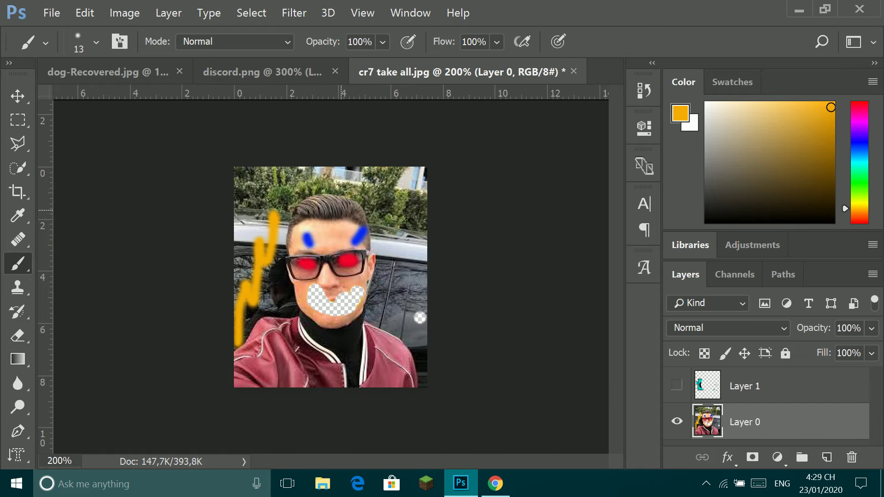
- Continue the orange zigzag over the head and down the right, then brush blue spiky hair on top
{"action": "mouse_move", "coordinate": [275, 212]}
{"action": "left_mouse_down"}
{"action": "mouse_move", "coordinate": [307, 177]}
{"action": "mouse_move", "coordinate": [388, 214]}
{"action": "mouse_move", "coordinate": [422, 362]}
{"action": "left_mouse_up"}
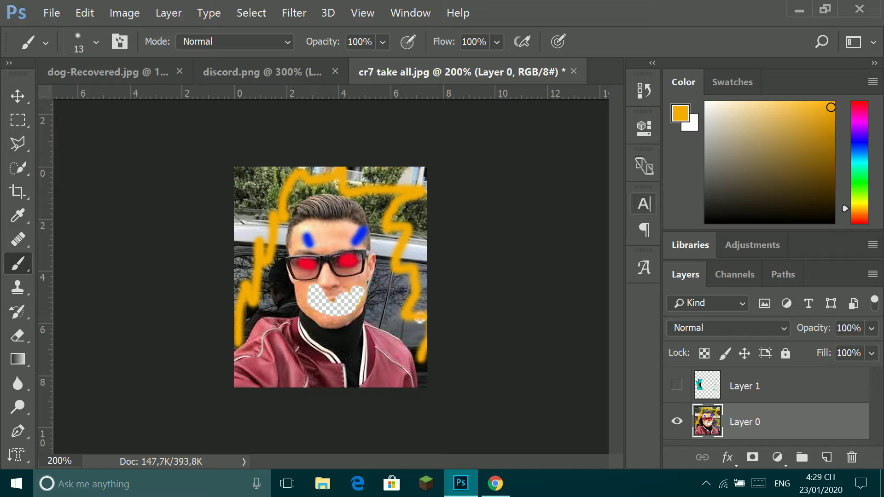
{"action": "left_click", "coordinate": [859, 137]}
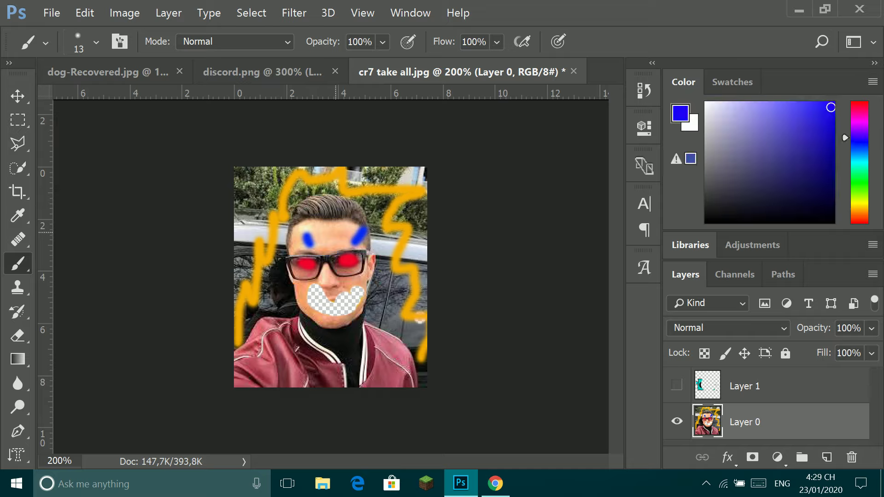
{"action": "mouse_move", "coordinate": [352, 206]}
{"action": "left_mouse_down"}
{"action": "mouse_move", "coordinate": [313, 212]}
{"action": "mouse_move", "coordinate": [351, 216]}
{"action": "mouse_move", "coordinate": [302, 205]}
{"action": "mouse_move", "coordinate": [349, 198]}
{"action": "mouse_move", "coordinate": [365, 209]}
{"action": "left_mouse_up"}
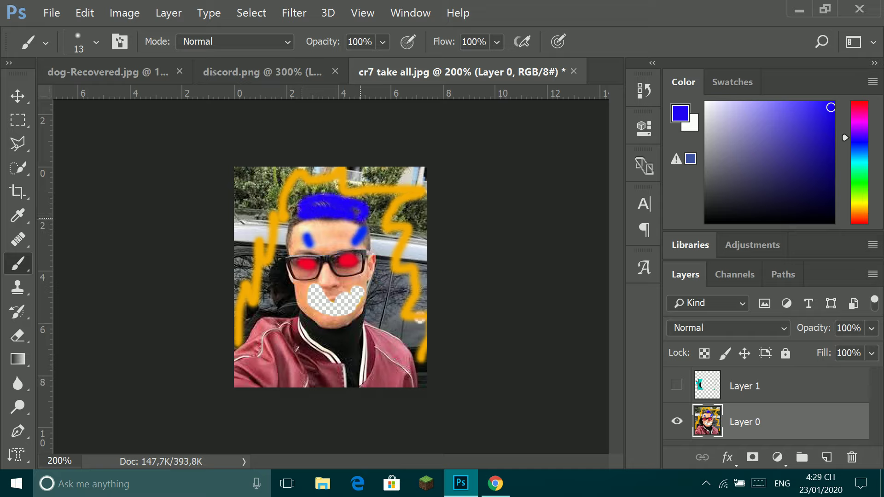
{"action": "mouse_move", "coordinate": [297, 209]}
{"action": "left_mouse_down"}
{"action": "mouse_move", "coordinate": [297, 179]}
{"action": "mouse_move", "coordinate": [306, 189]}
{"action": "mouse_move", "coordinate": [329, 174]}
{"action": "left_mouse_up"}
{"action": "left_click_drag", "start_coordinate": [344, 188], "coordinate": [368, 202]}
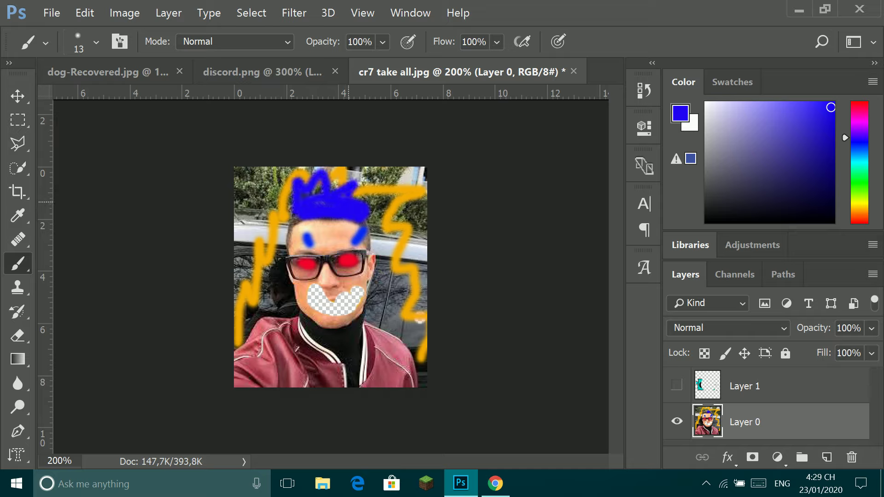